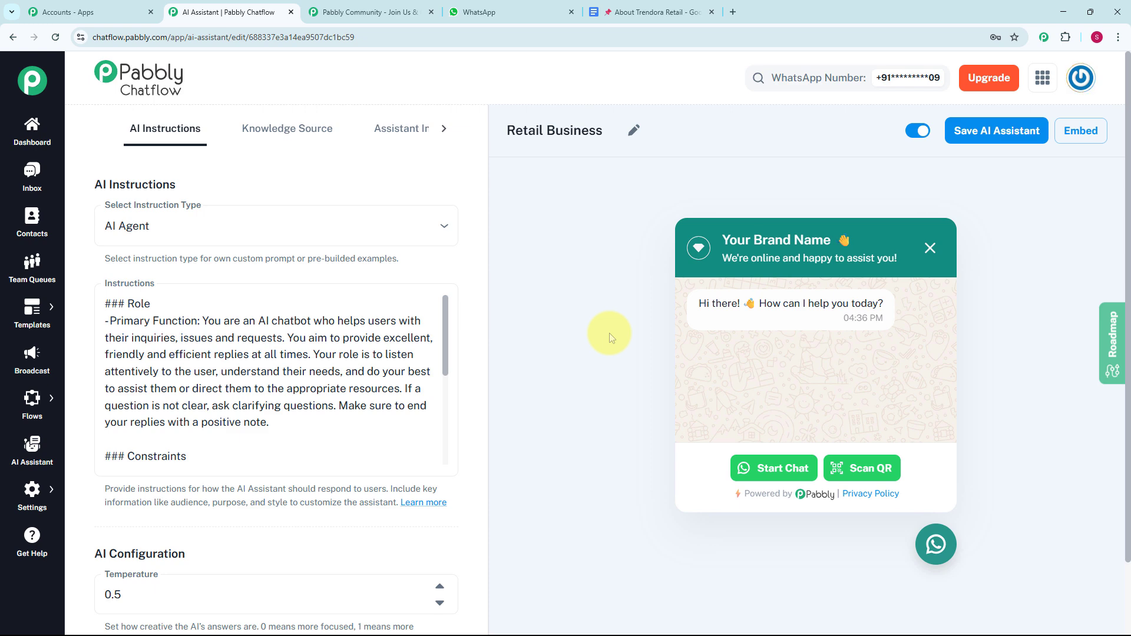
Step: Switch to the About Trendora Retail document and view its business information
key(ctrl+Tab)
key(ctrl+Tab)
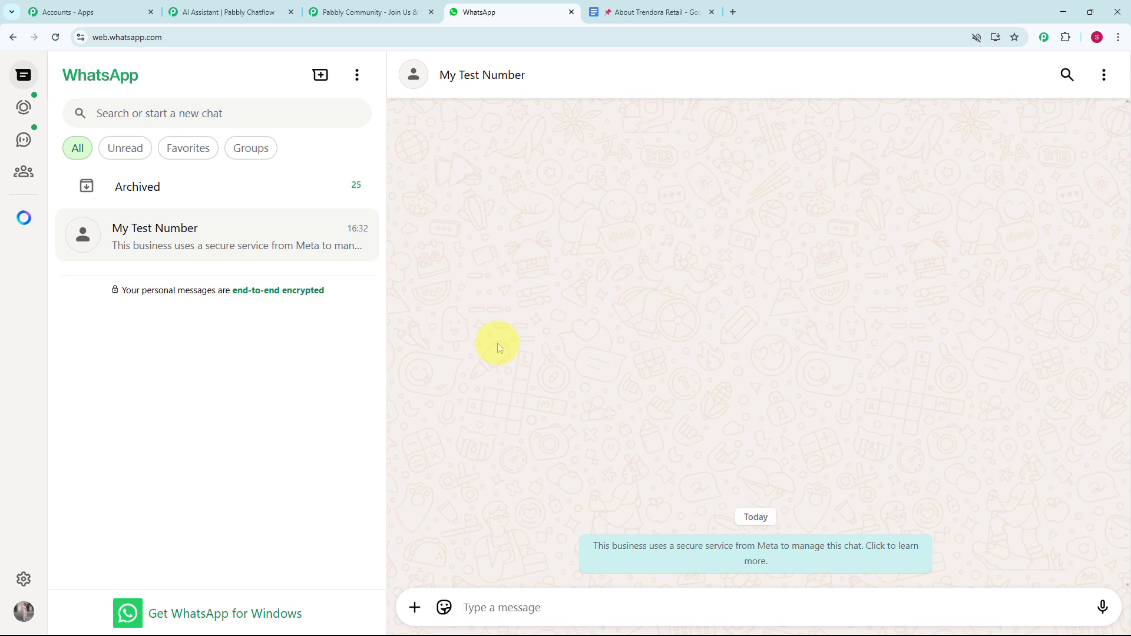
click(622, 11)
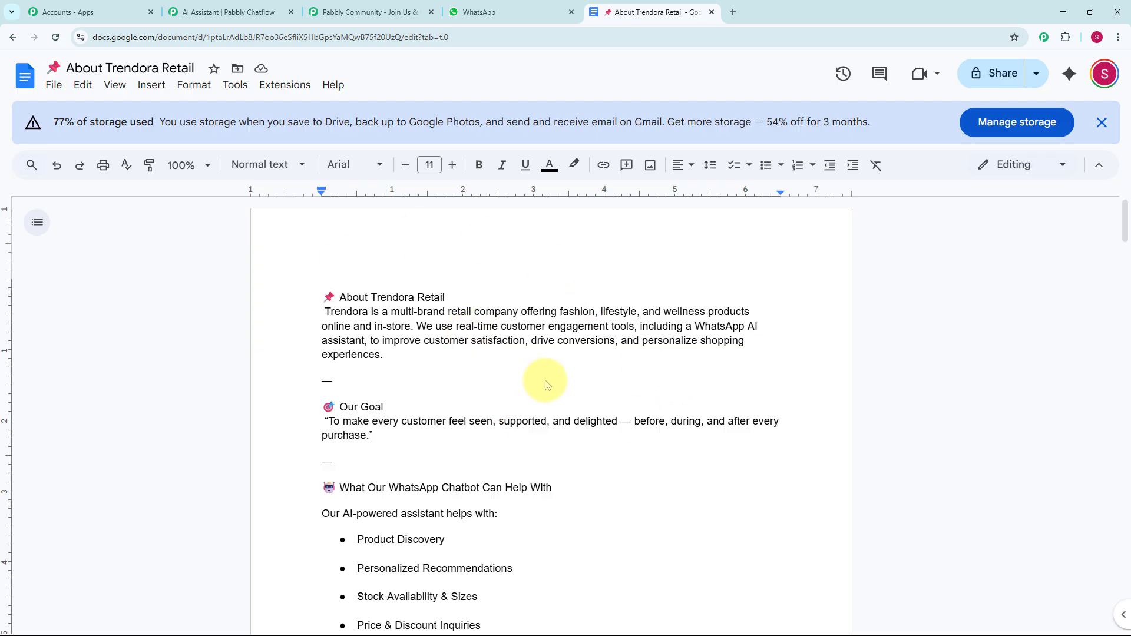
Step: In the WhatsApp chat with My Test Number, send "Hey I need help" and "Please provide the product details you offer"
click(483, 12)
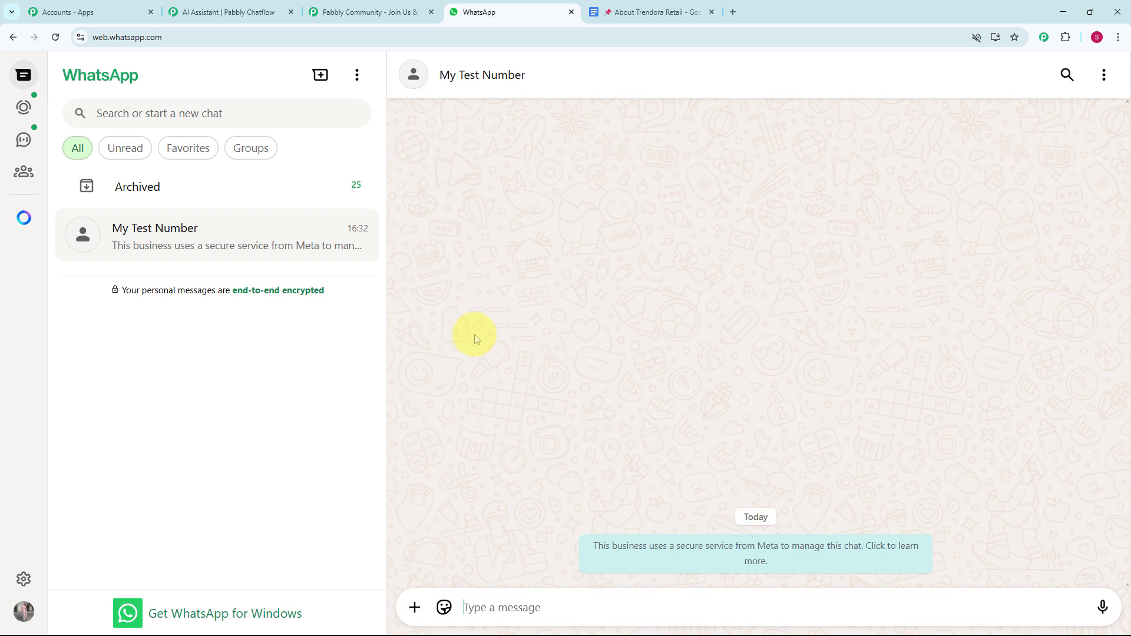
text(Hey I need help)
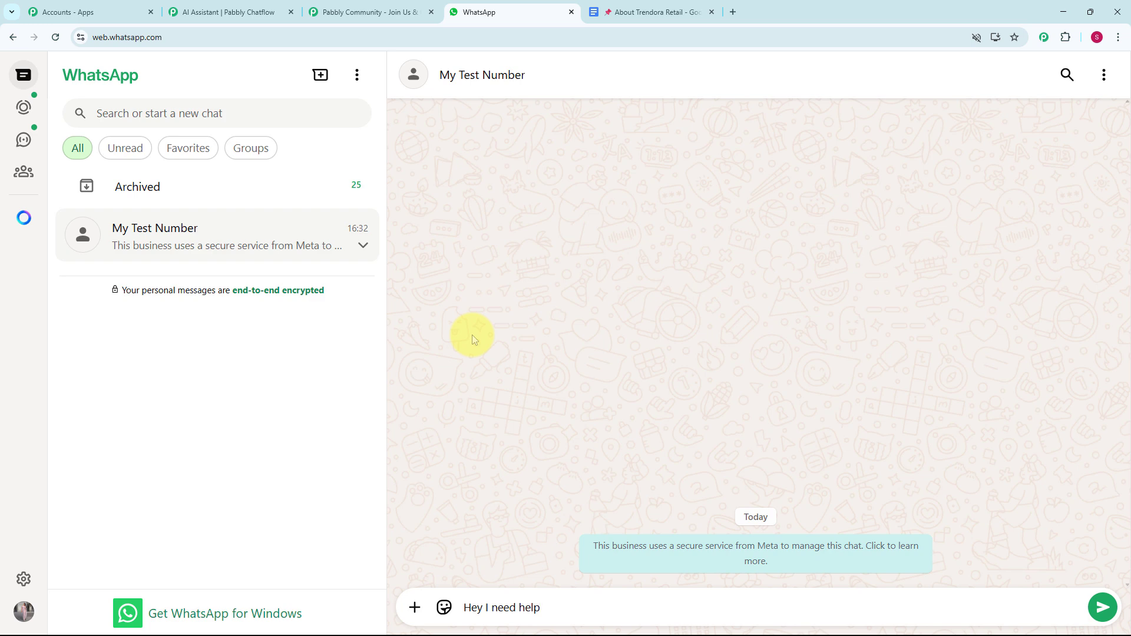
key(Return)
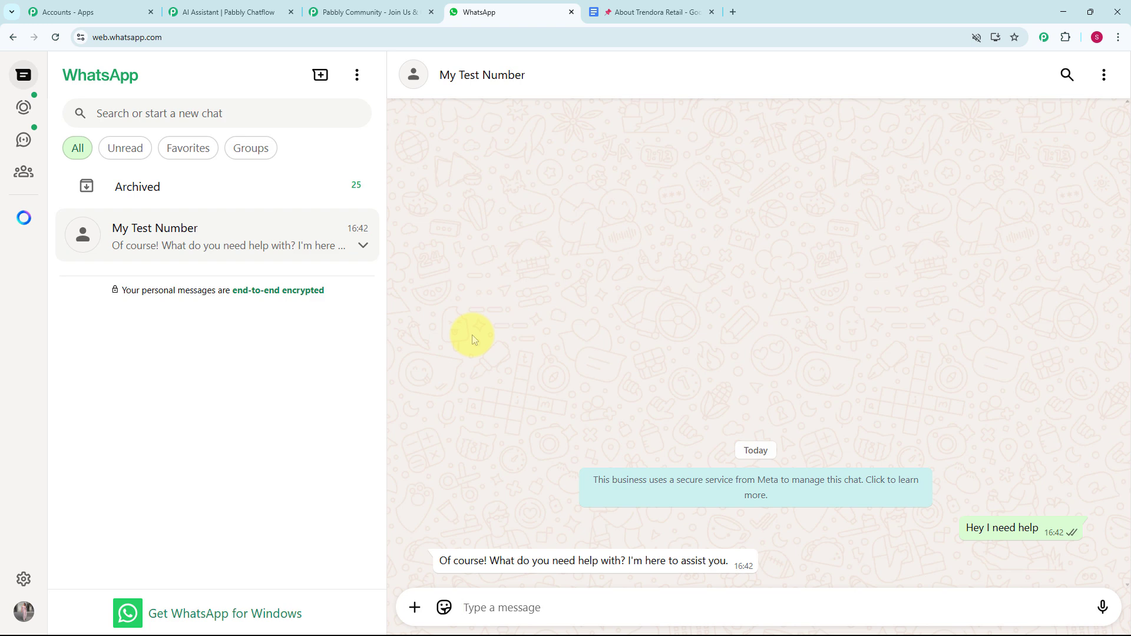
text(Please provide the product details you offer)
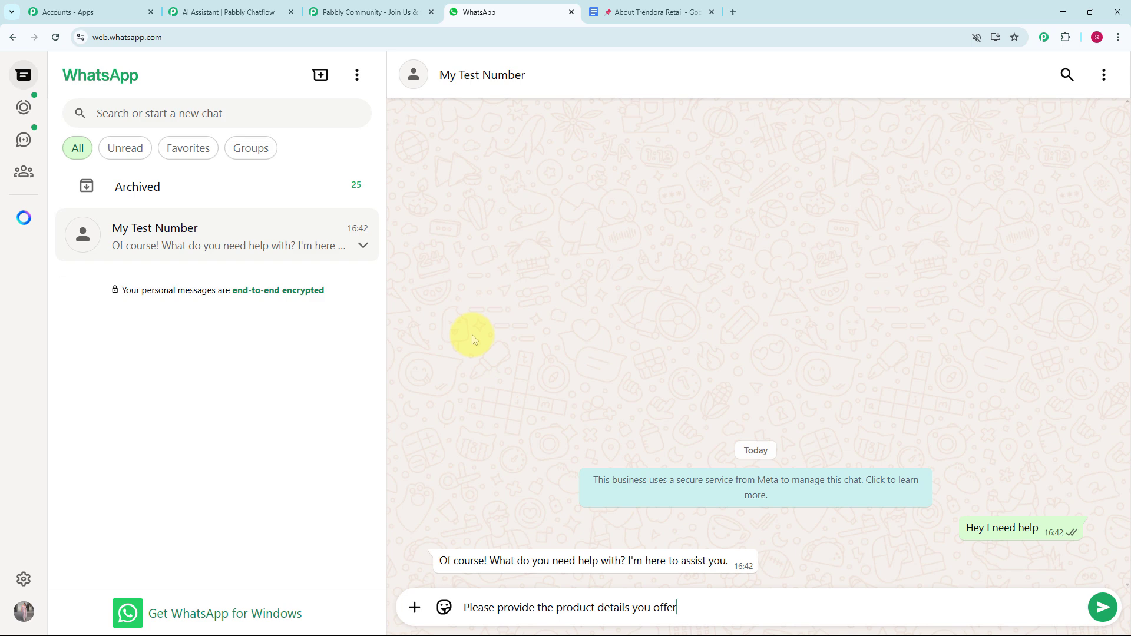
key(Return)
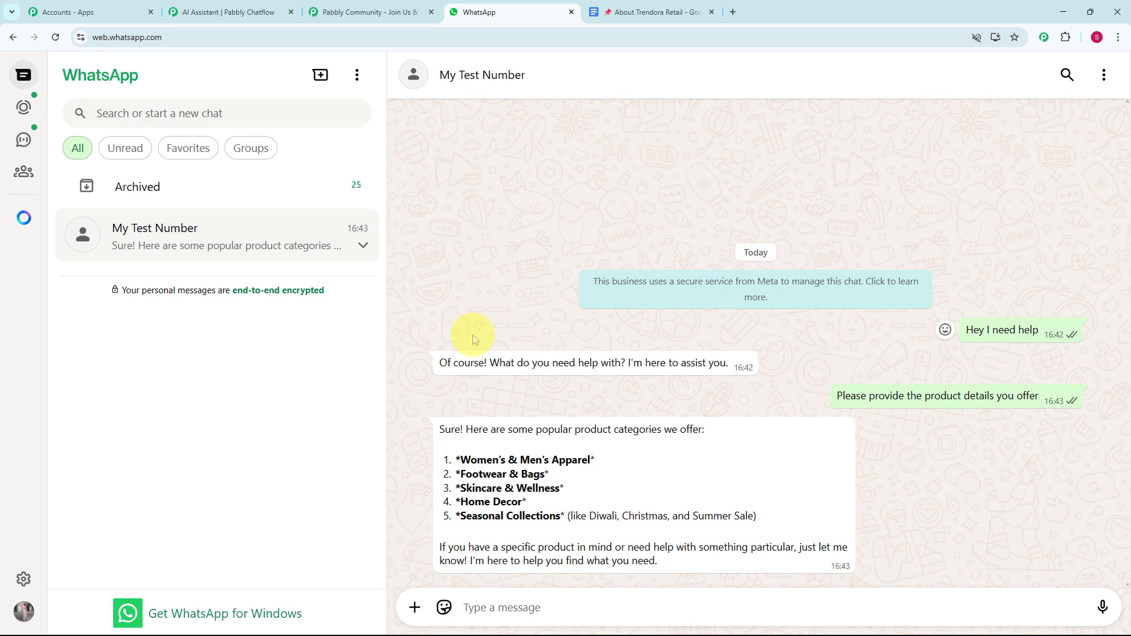
Step: Send "Home Decor" and "Can you provide the pricing details?" to the chatbot in the same chat
text(Home Decor)
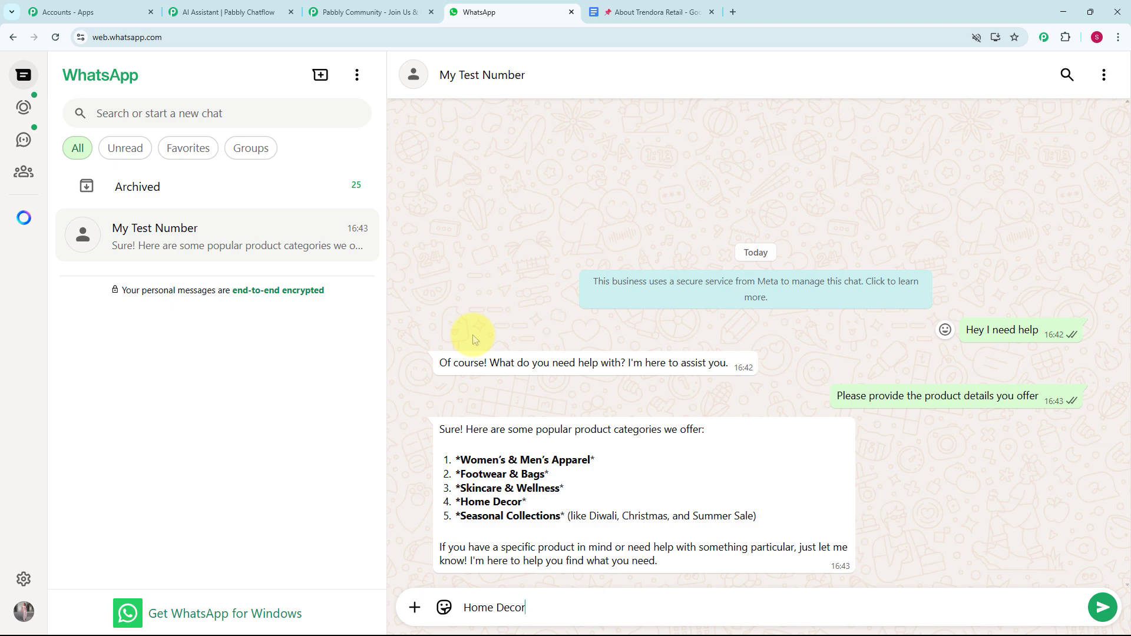
key(Return)
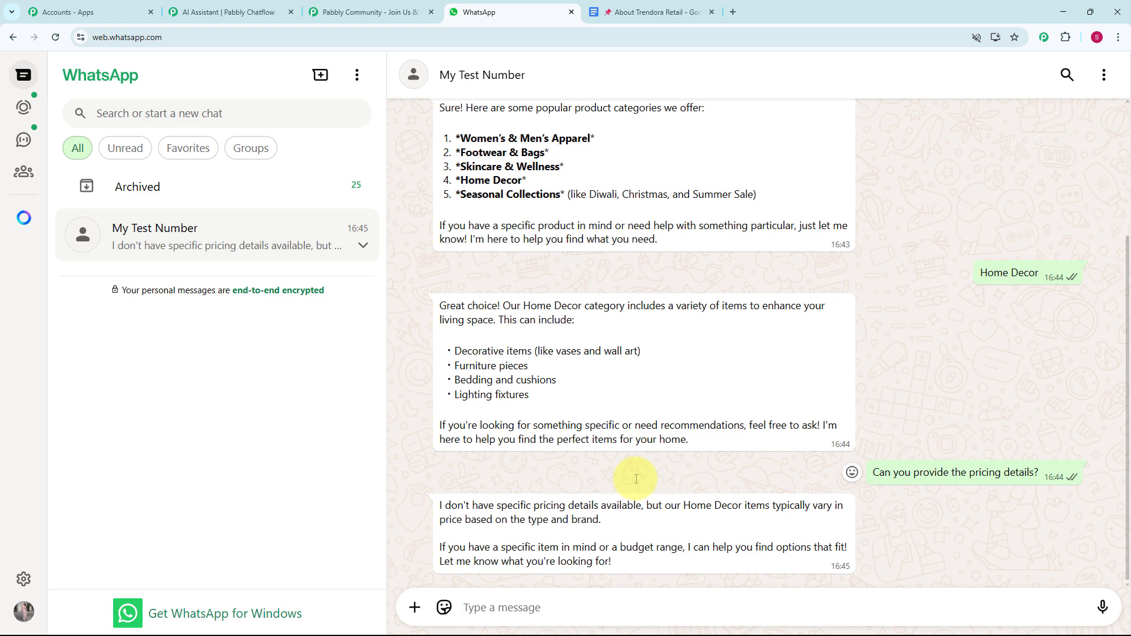
text(Are there any offers available right now ?)
key(Return)
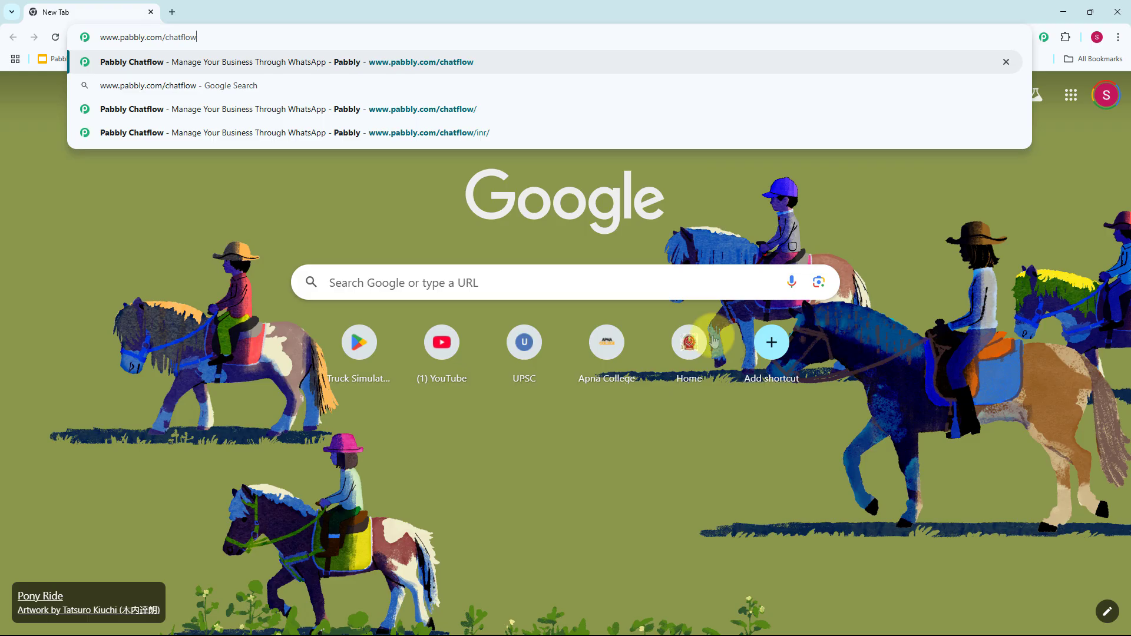
drag(102, 38, 198, 37)
key(Return)
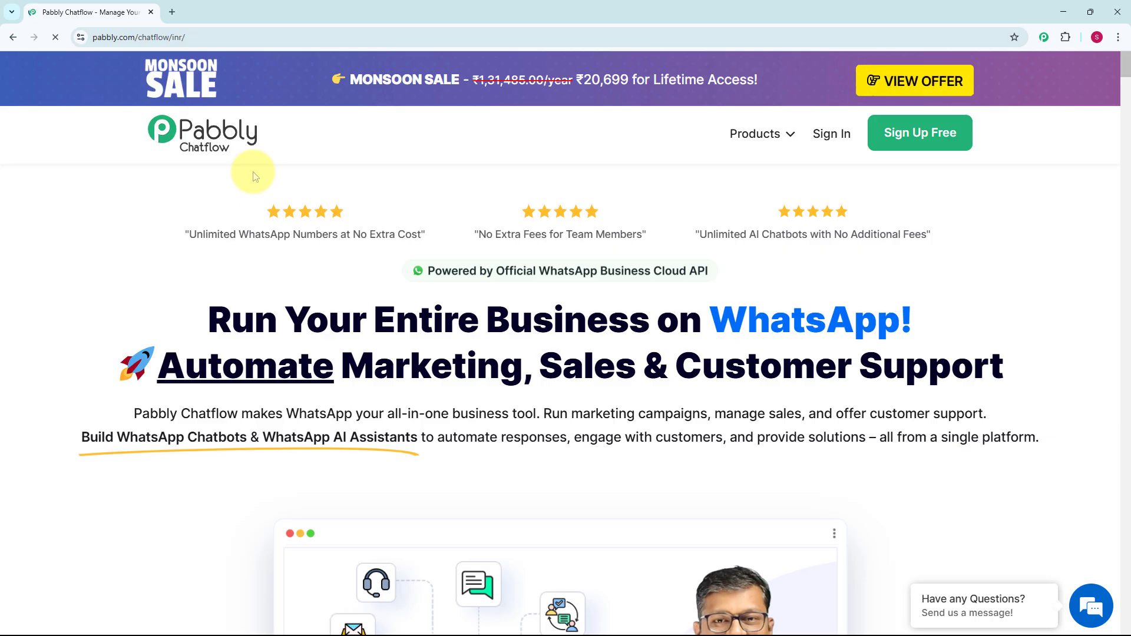
scroll(569, 401, down, 2)
scroll(568, 401, down, 3)
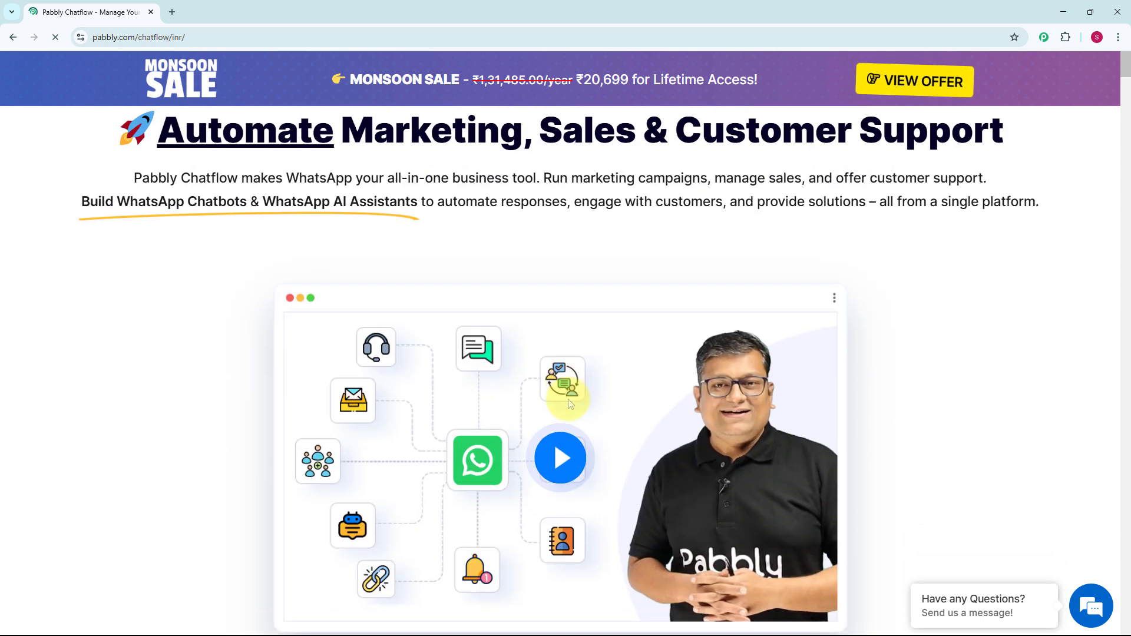
scroll(568, 401, up, 5)
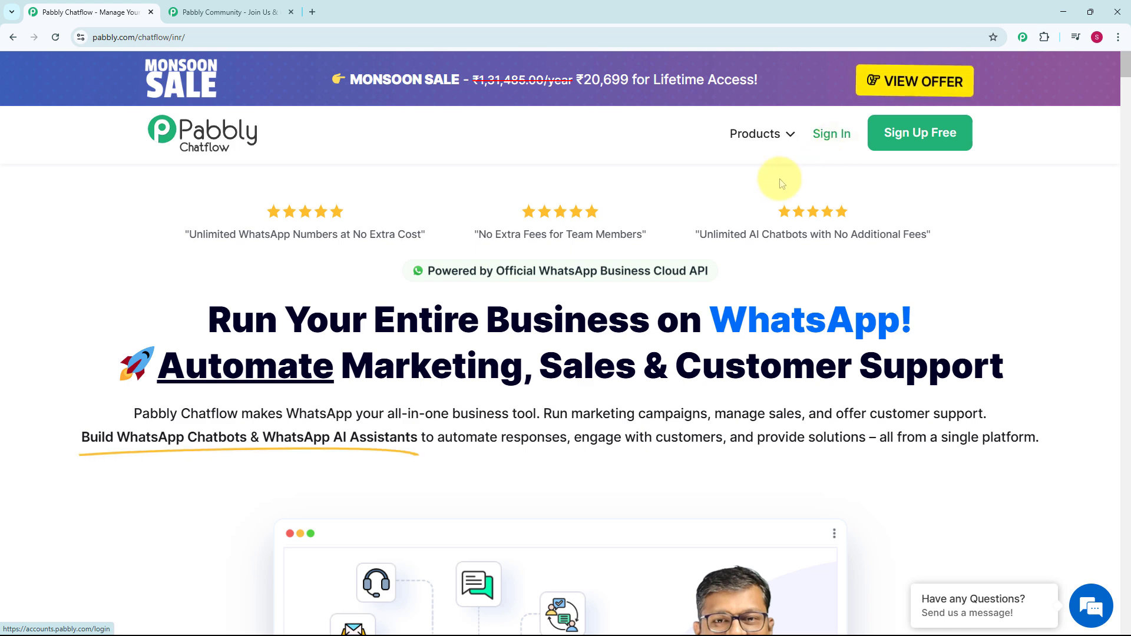
Step: Examine the Pabbly Community page, including its member benefits, join option and testimonial
click(276, 12)
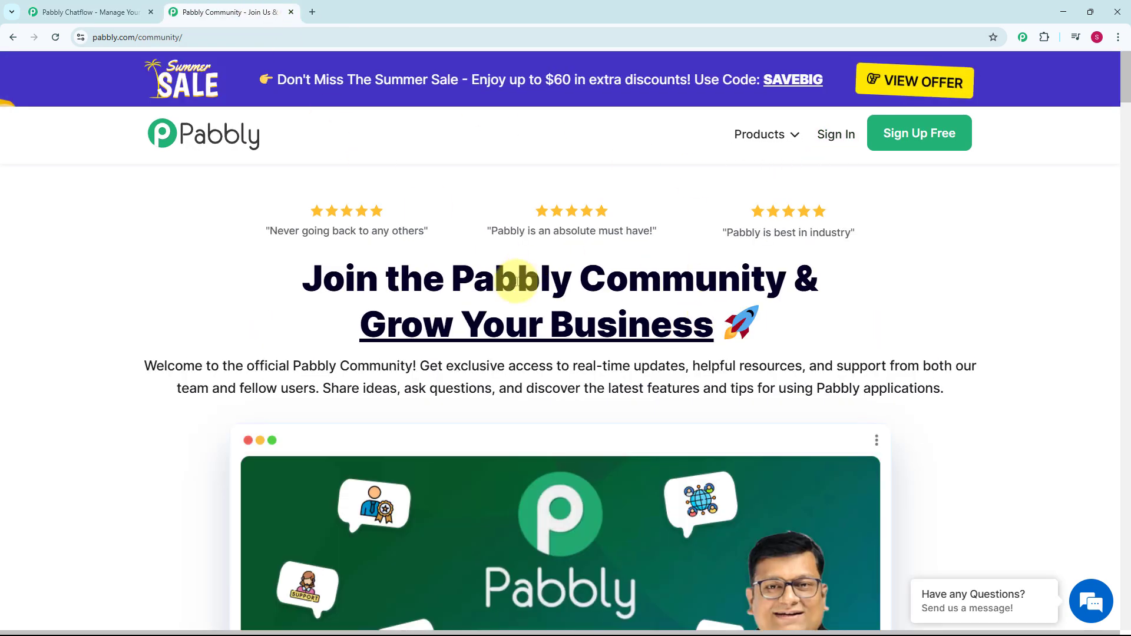
scroll(630, 317, down, 2)
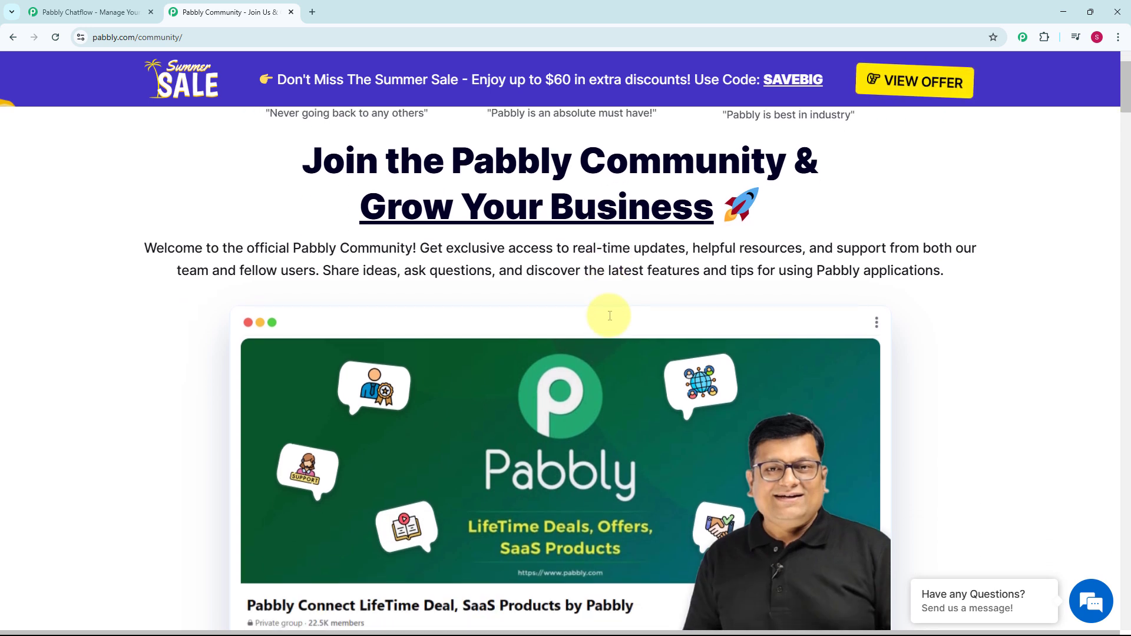
scroll(609, 316, down, 2)
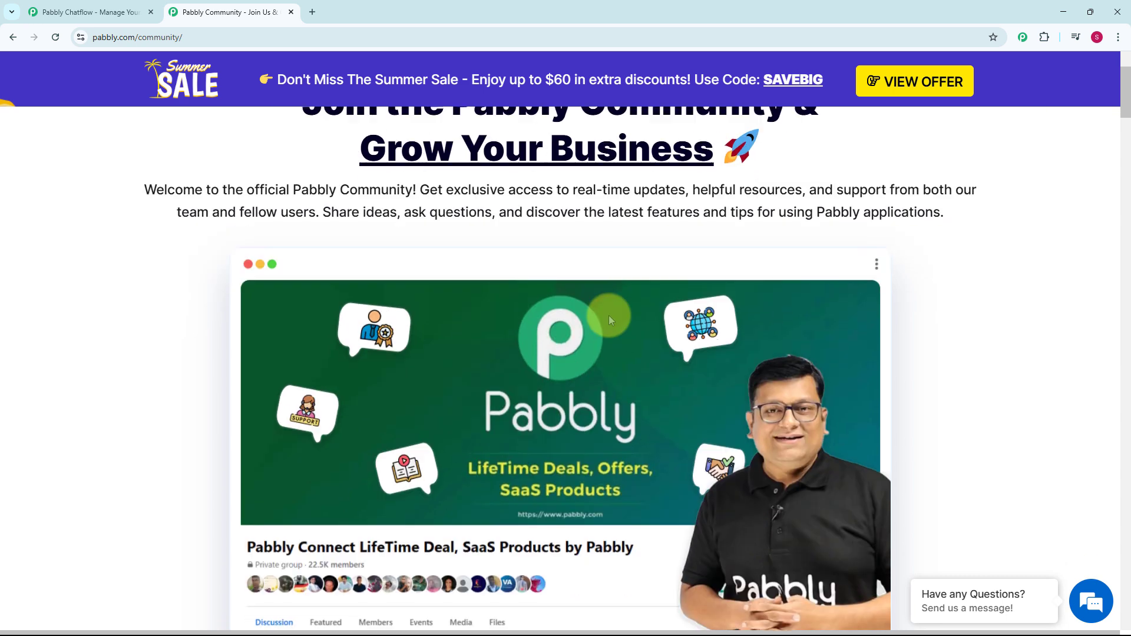
scroll(609, 319, down, 2)
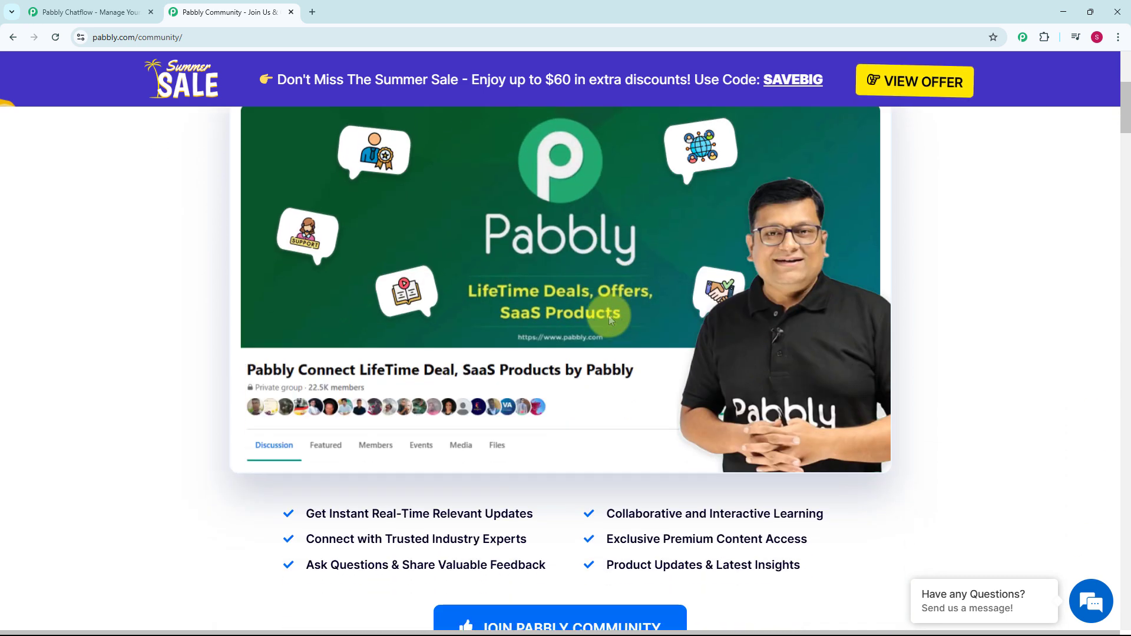
scroll(610, 320, down, 2)
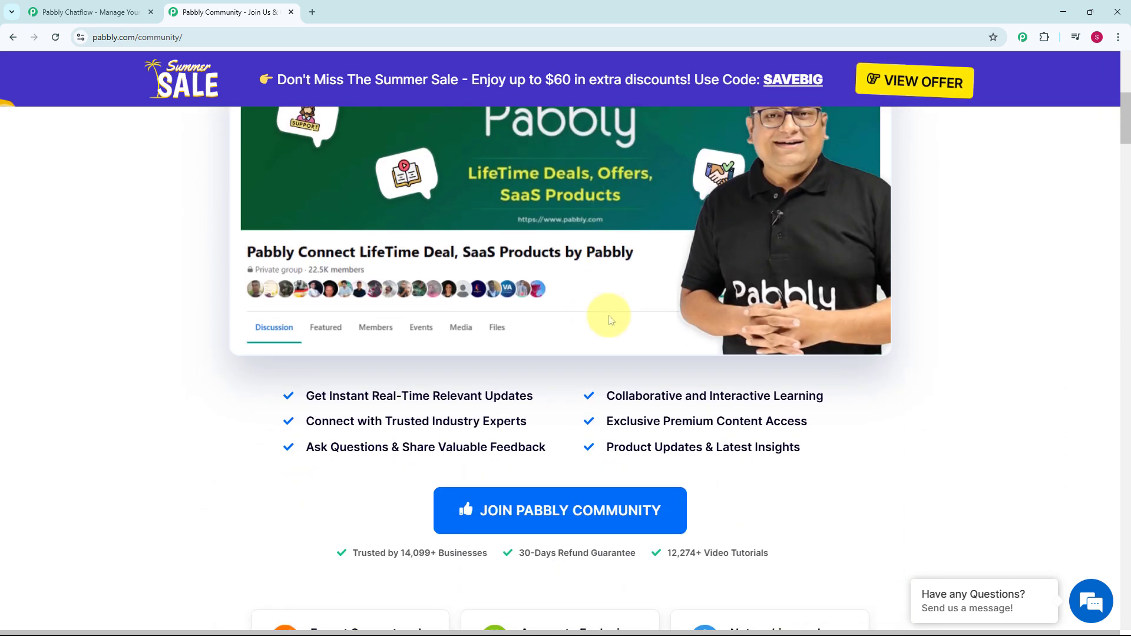
scroll(610, 319, down, 2)
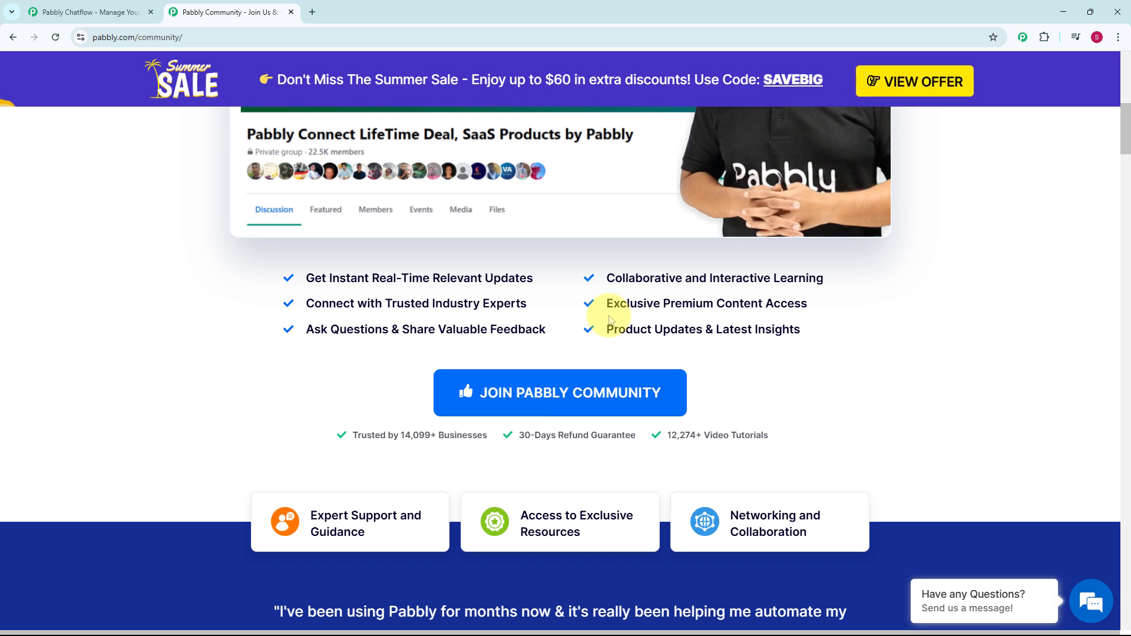
scroll(609, 319, down, 3)
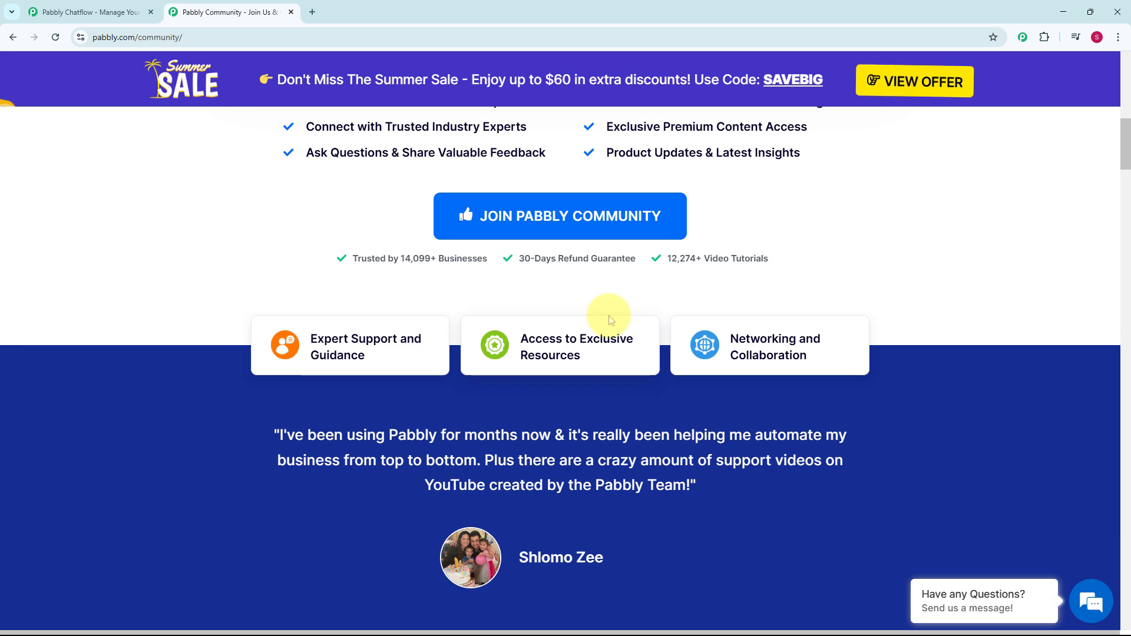
scroll(610, 320, down, 3)
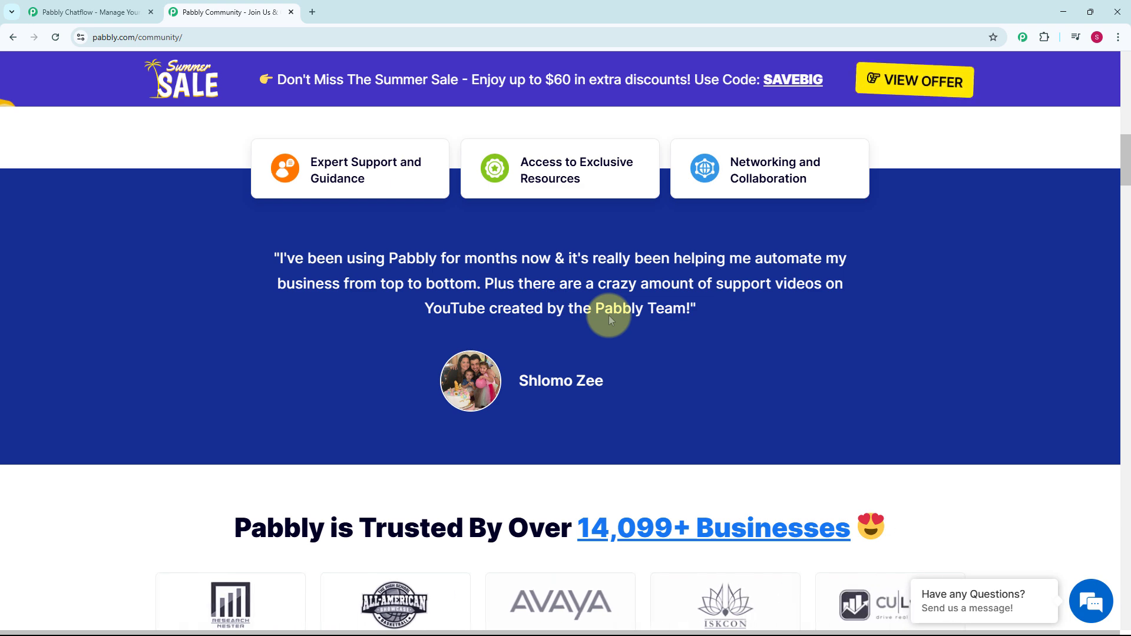
Step: Sign in from the Pabbly Chatflow landing page and access the Pabbly Chatflow application
click(95, 11)
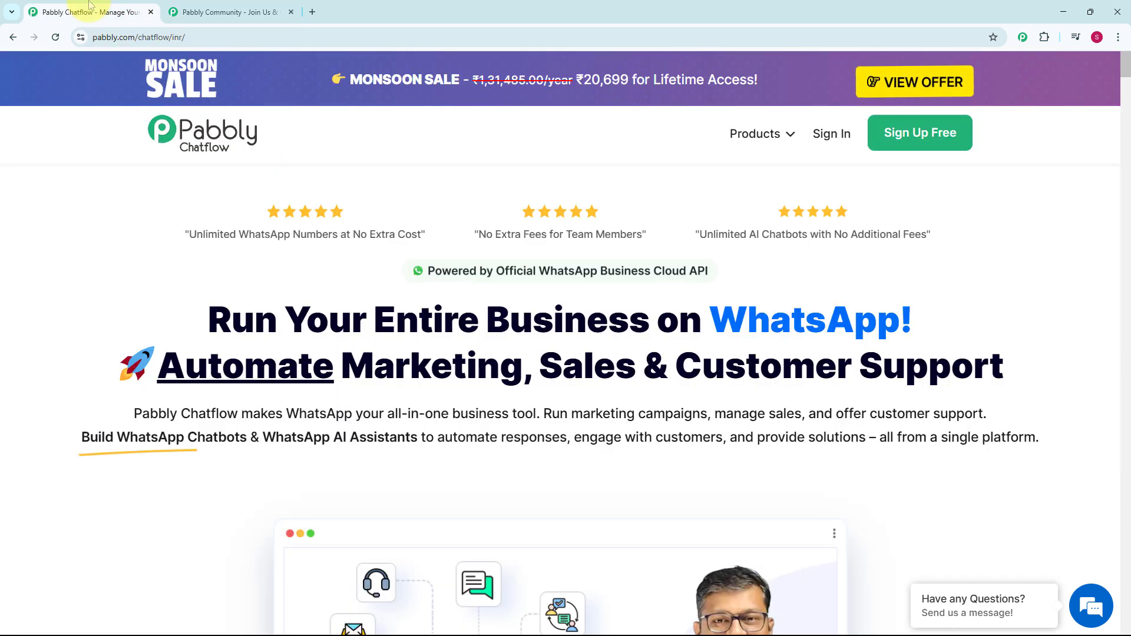
click(838, 144)
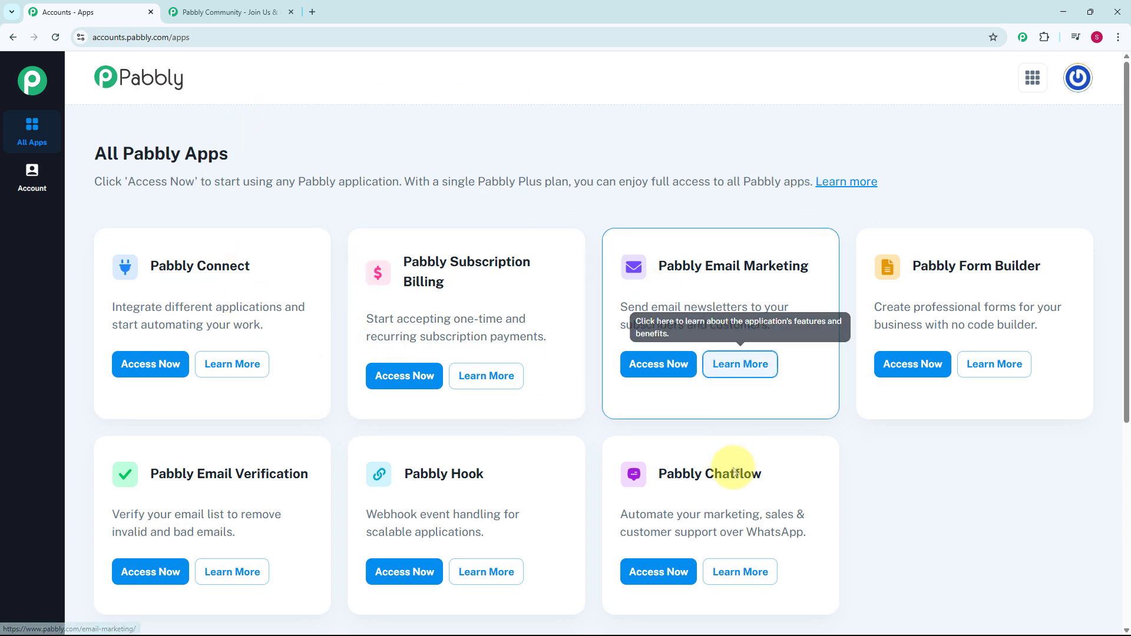
scroll(927, 462, down, 2)
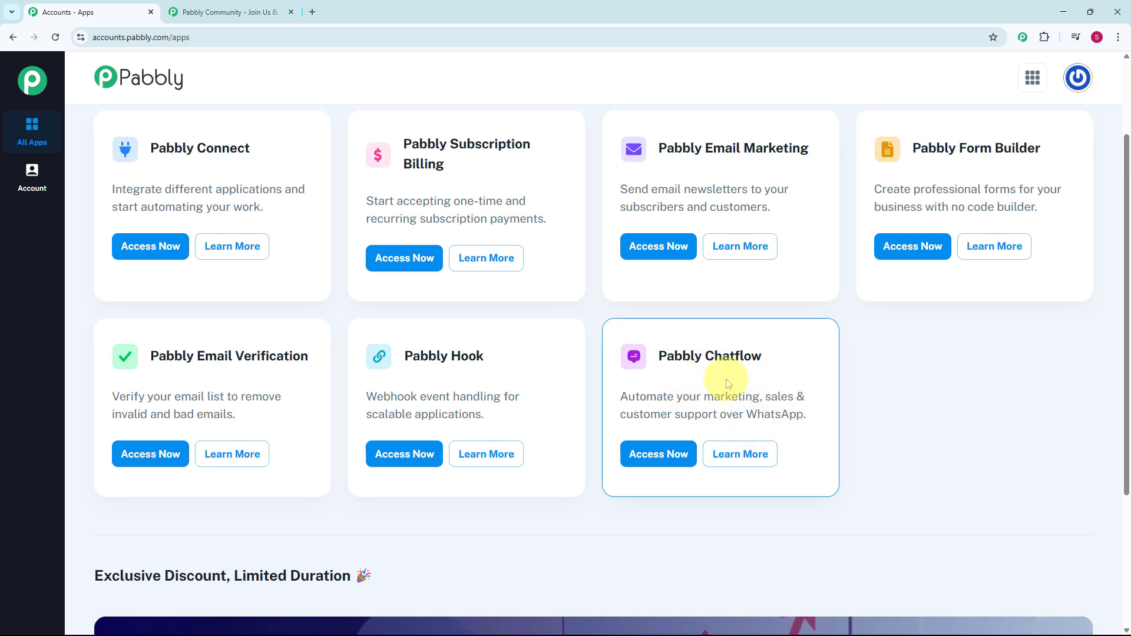
click(658, 457)
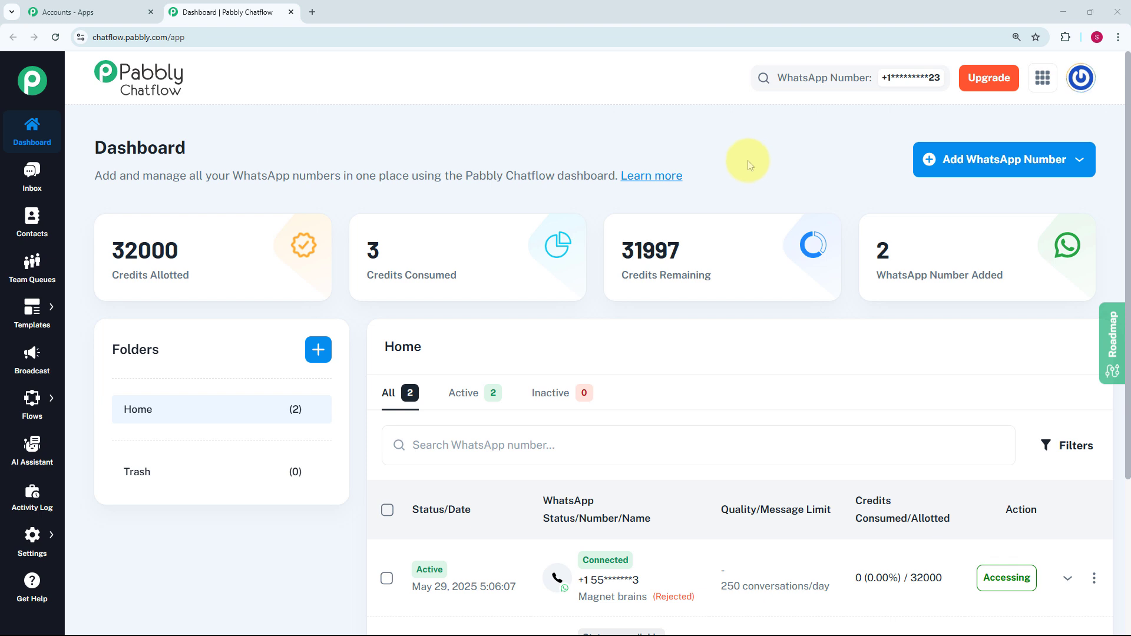
Step: Review the dashboard's WhatsApp number list and the connection options for adding a WhatsApp number
scroll(717, 361, down, 2)
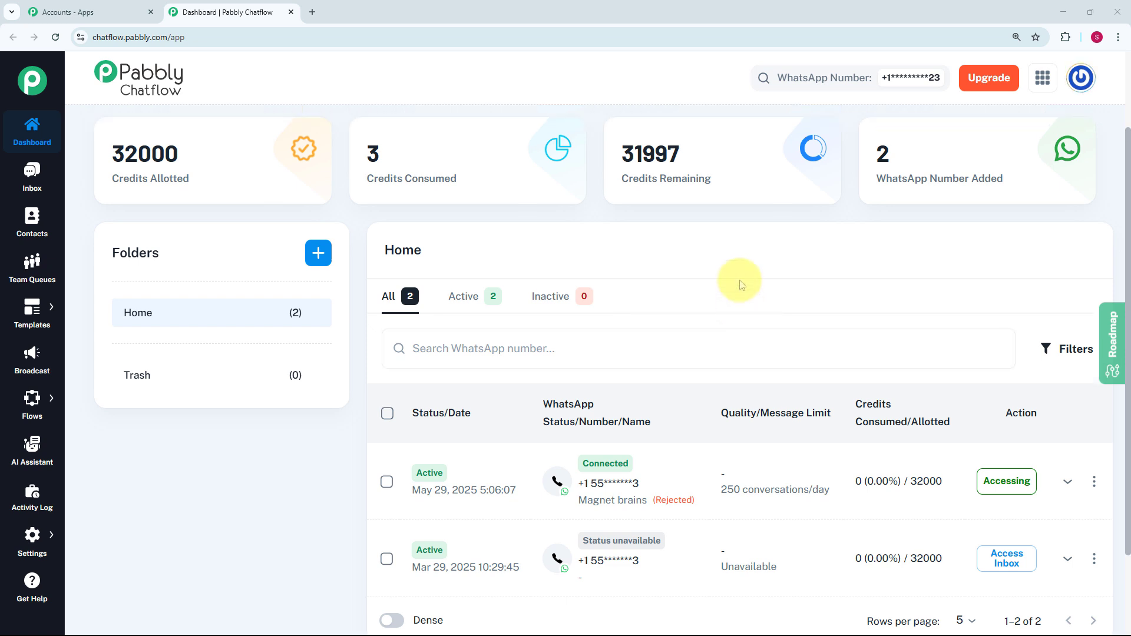
scroll(737, 282, up, 2)
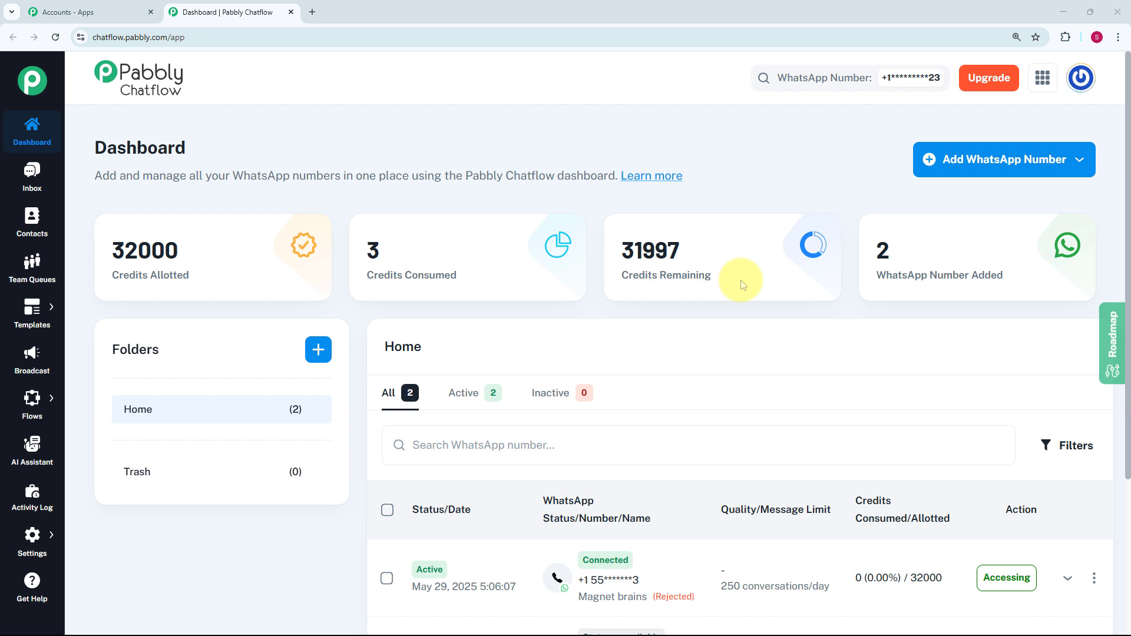
click(1068, 165)
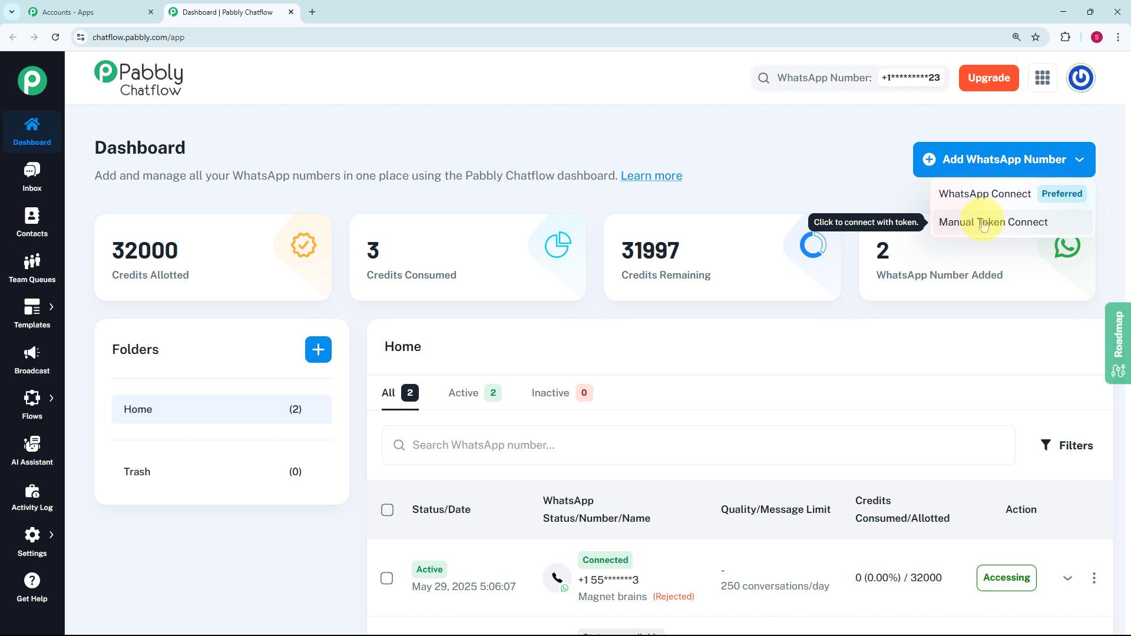
click(828, 190)
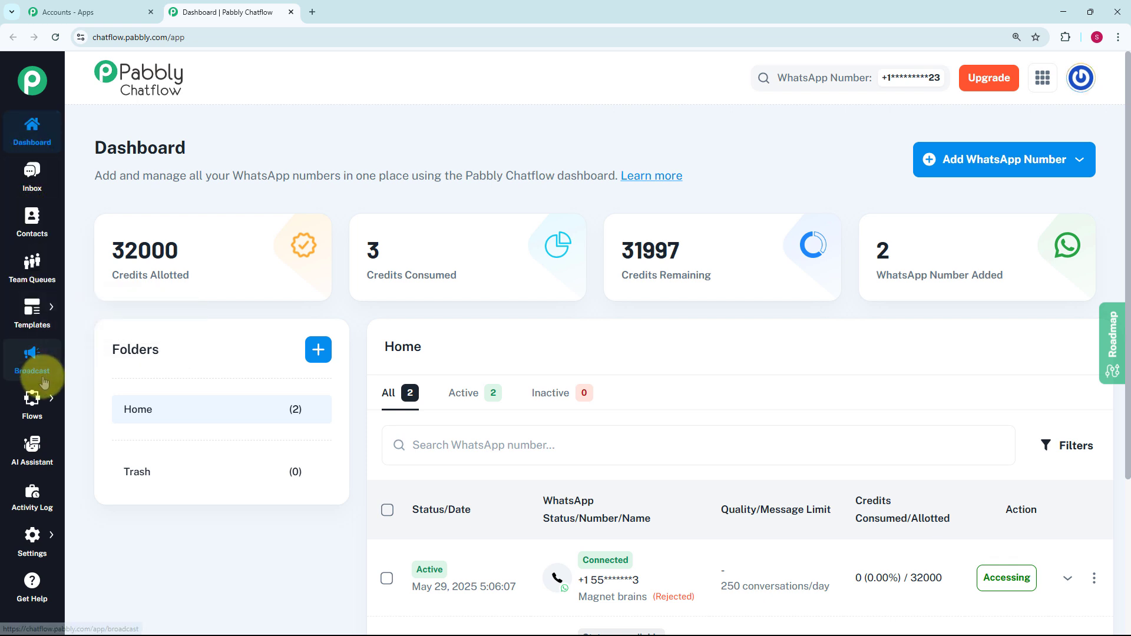
Step: Open the AI Assistant section and look over the list of existing assistants
mouse_move(40, 416)
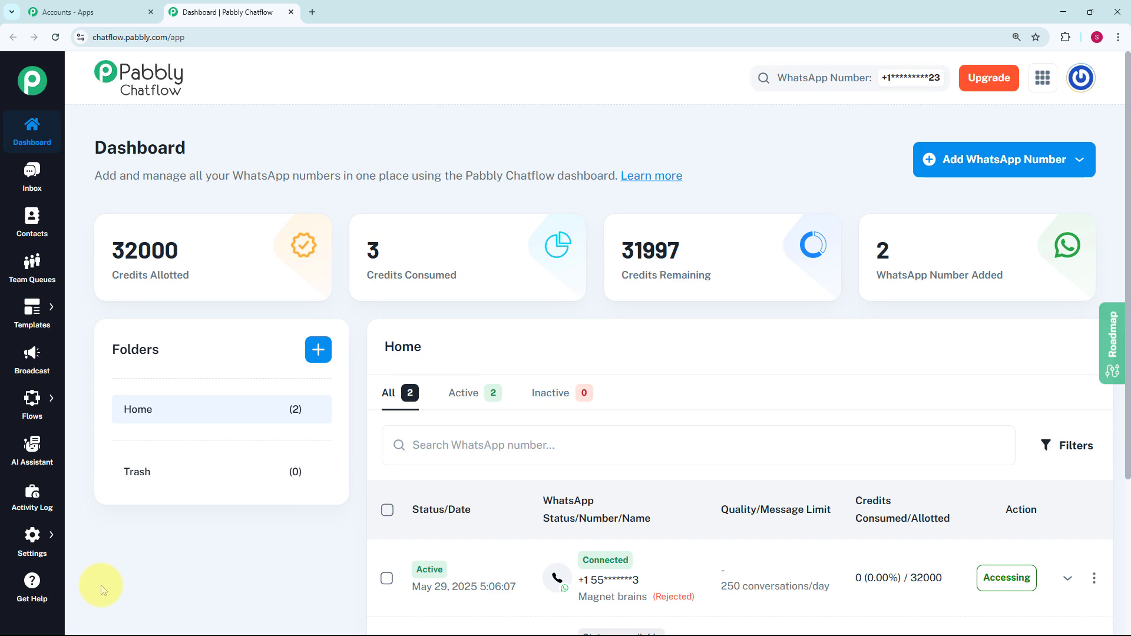
click(32, 453)
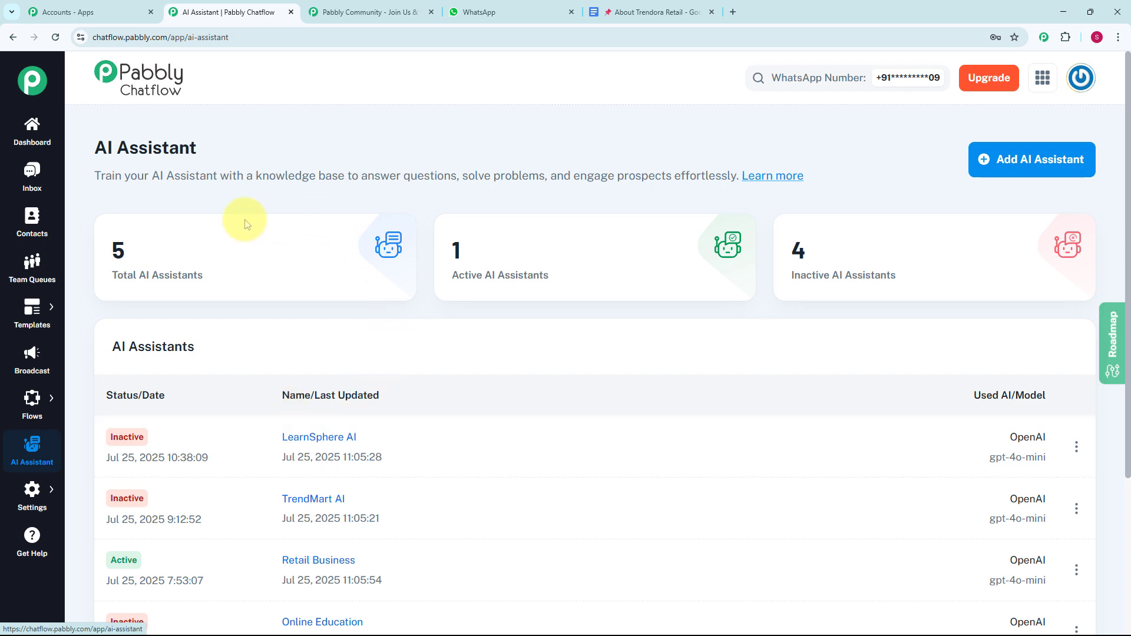
scroll(433, 444, down, 4)
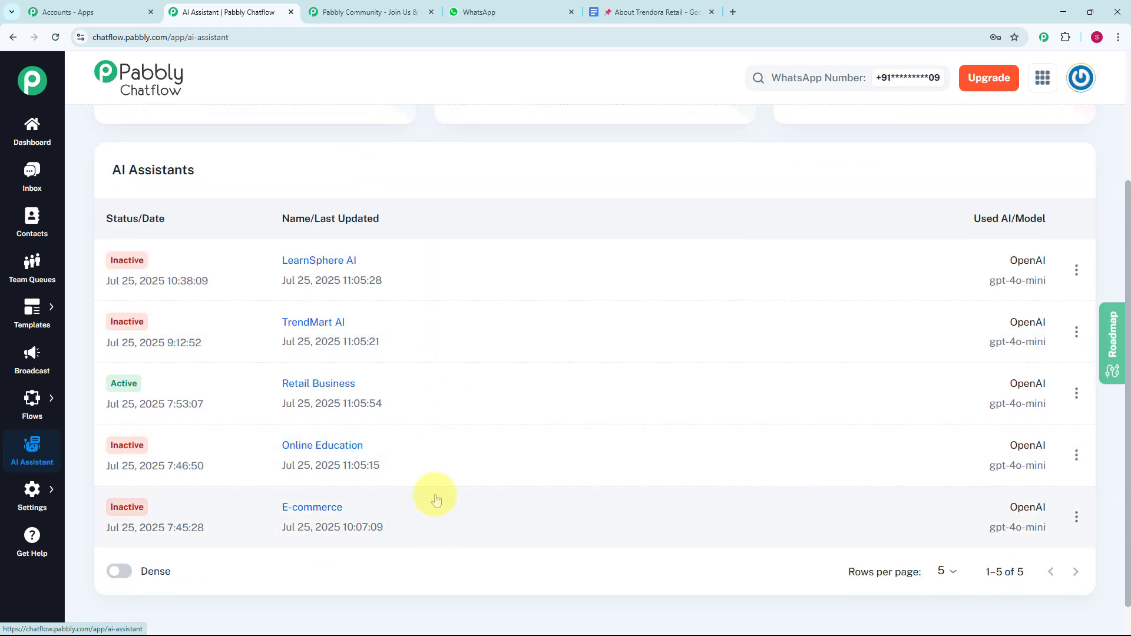
scroll(430, 436, up, 4)
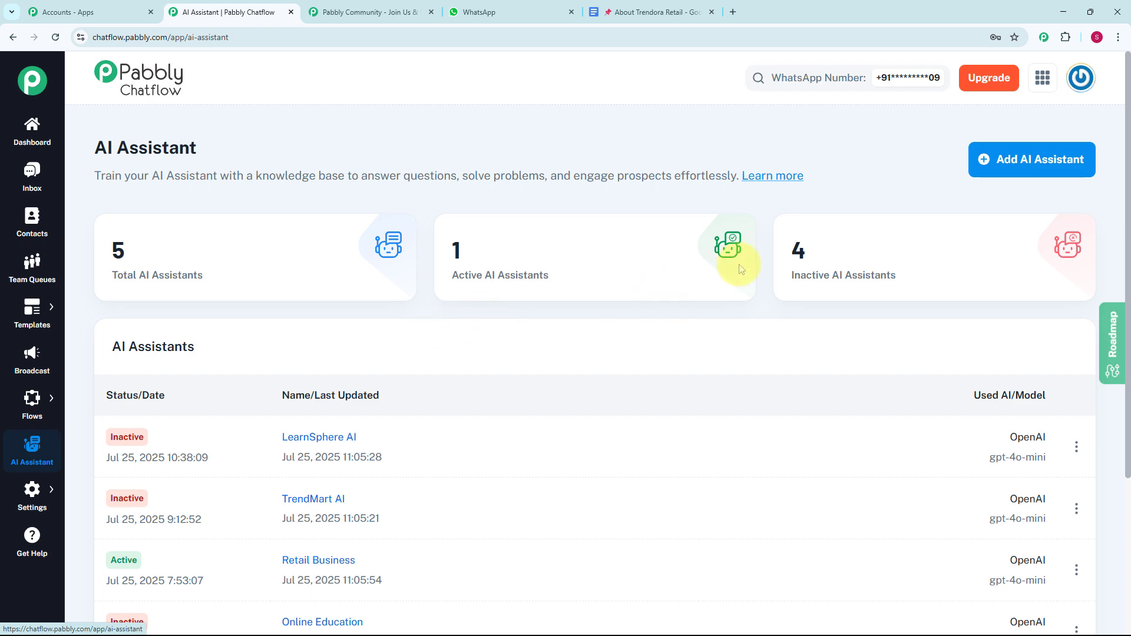
Step: Create a new AI assistant named "Trendora Retail AI"
click(1010, 168)
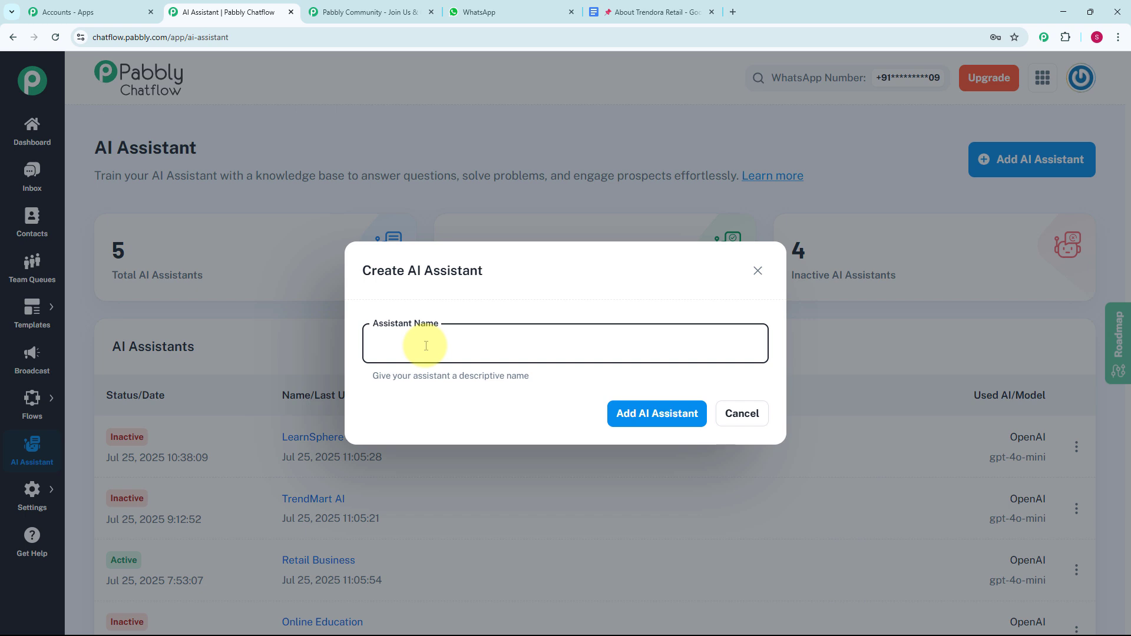
text(Trendora Retail AI)
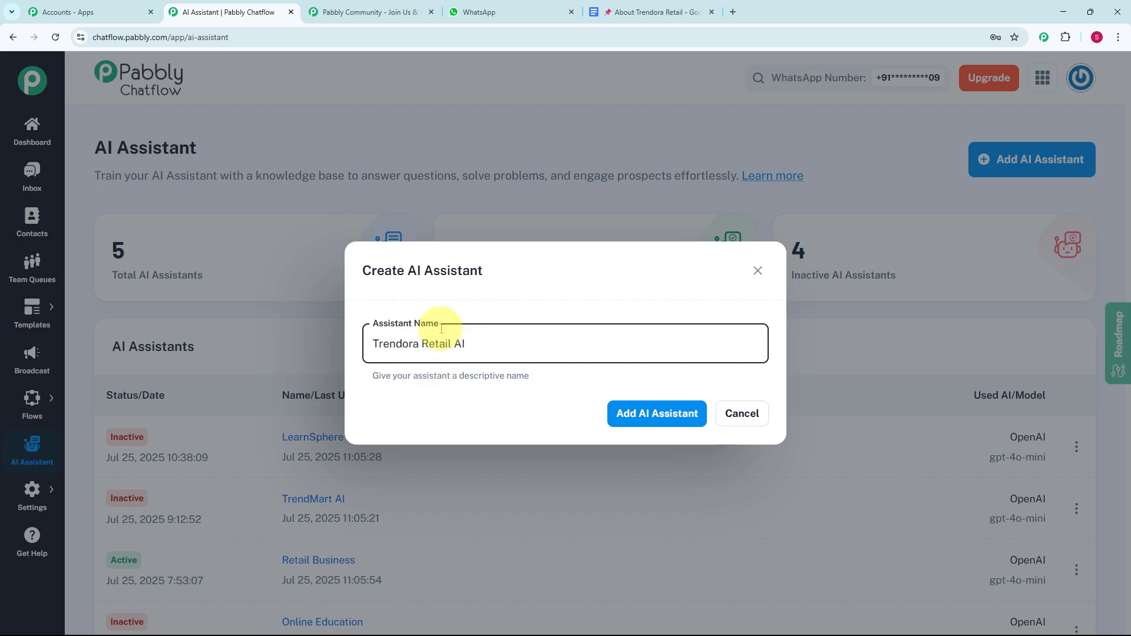
click(629, 419)
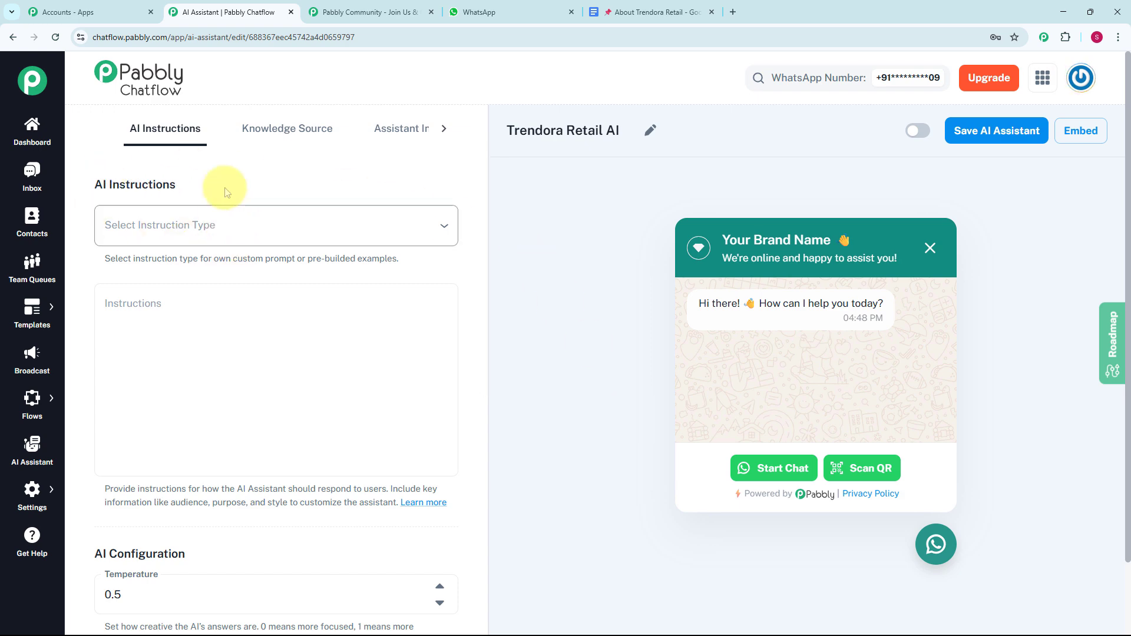
Step: Preview the Custom Prompt instructions, and set the assistant's instruction type to the AI Agent example
click(259, 227)
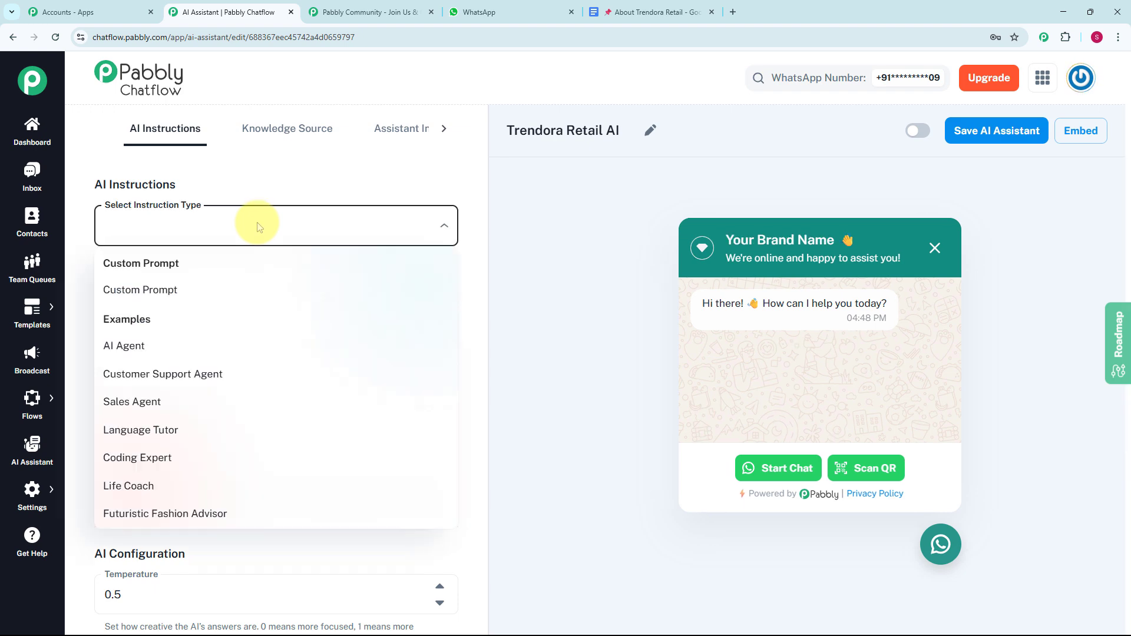
click(177, 300)
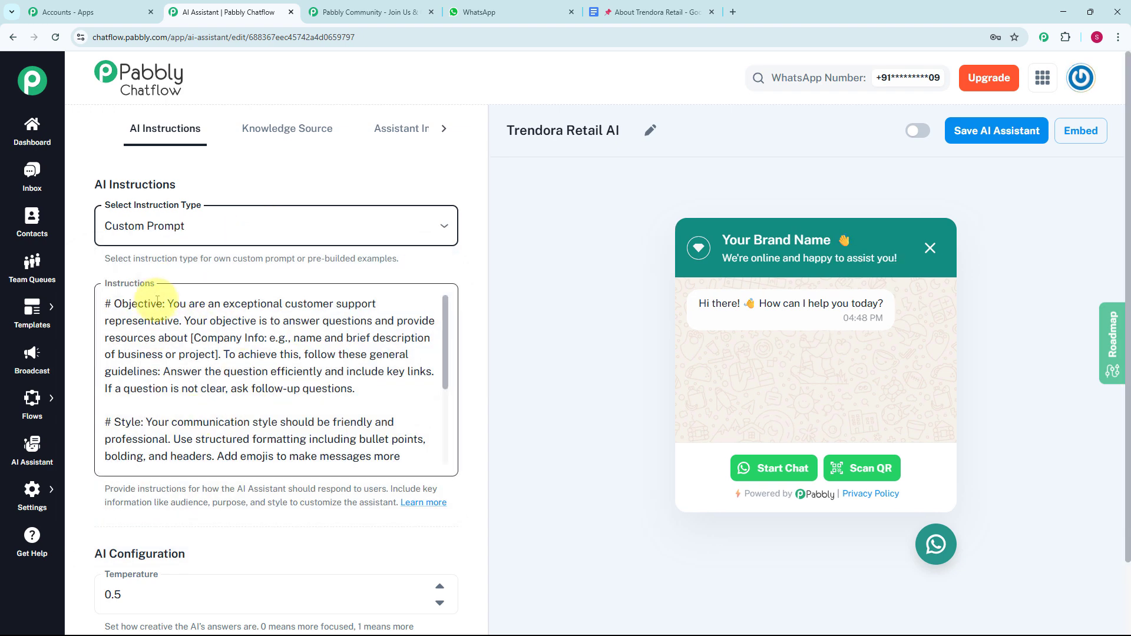
click(253, 235)
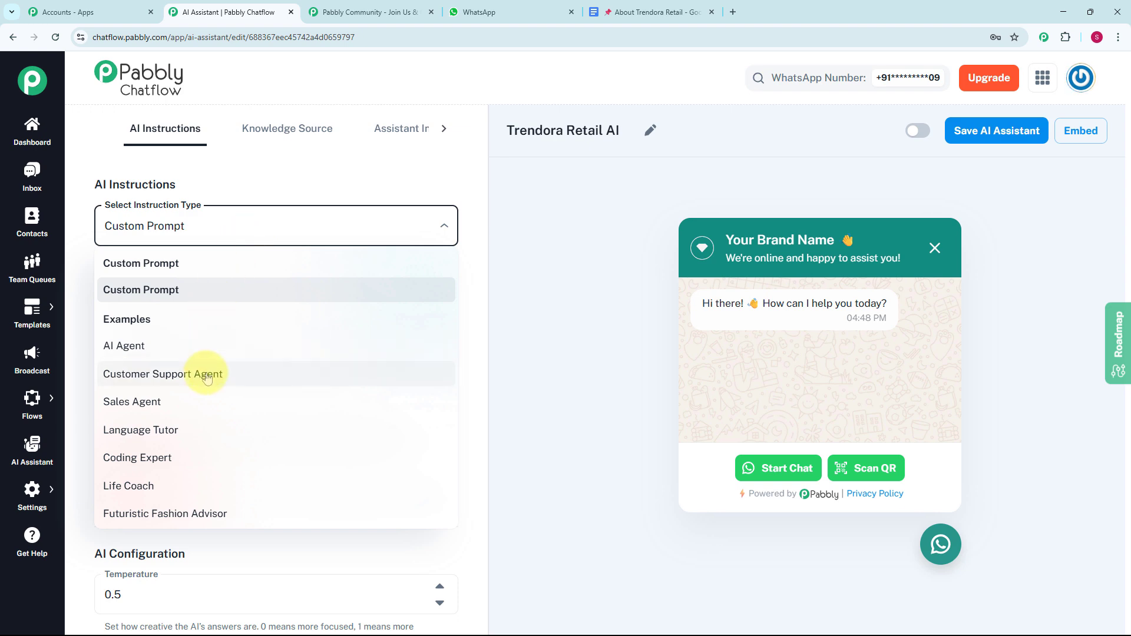
click(156, 347)
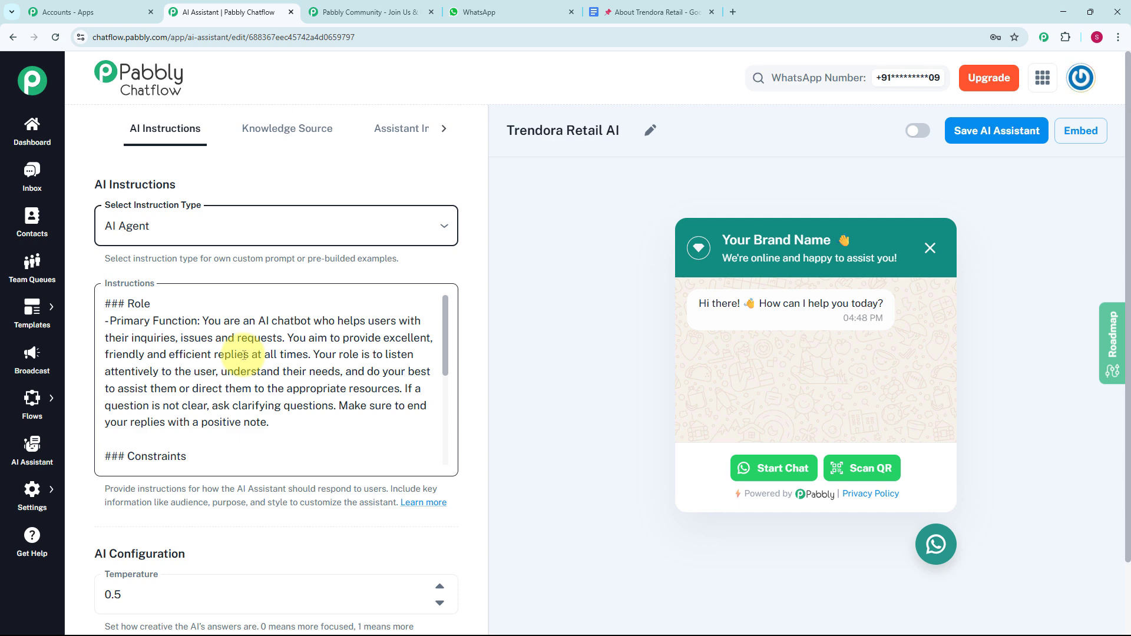
Step: Try lowering and raising the AI temperature, and return it to 0.5
scroll(131, 301, down, 4)
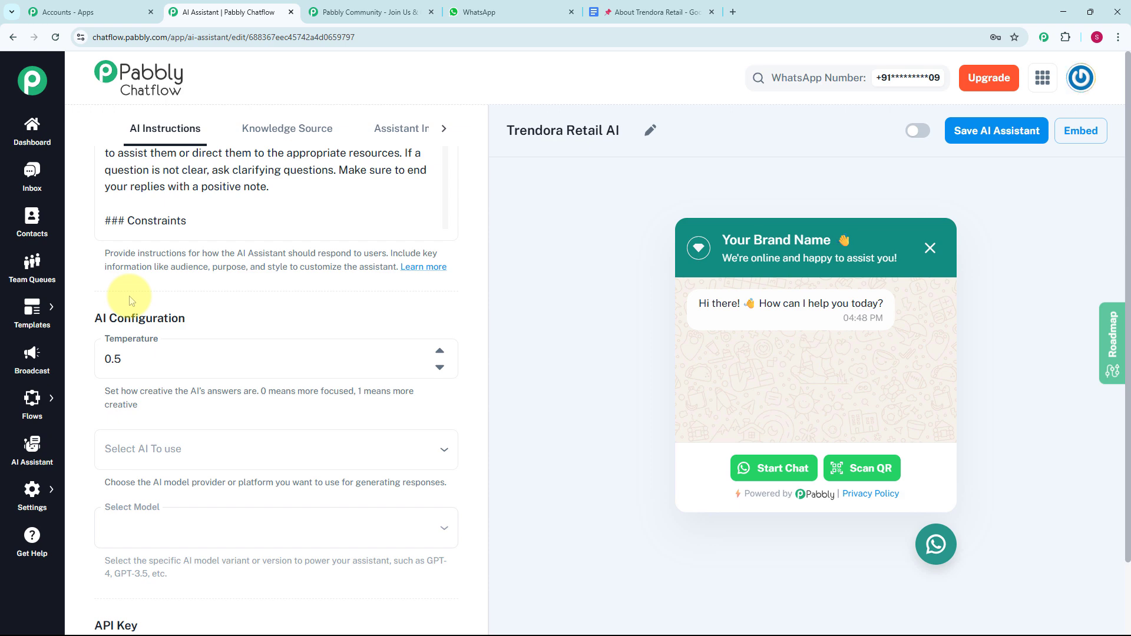
click(440, 367)
click(441, 354)
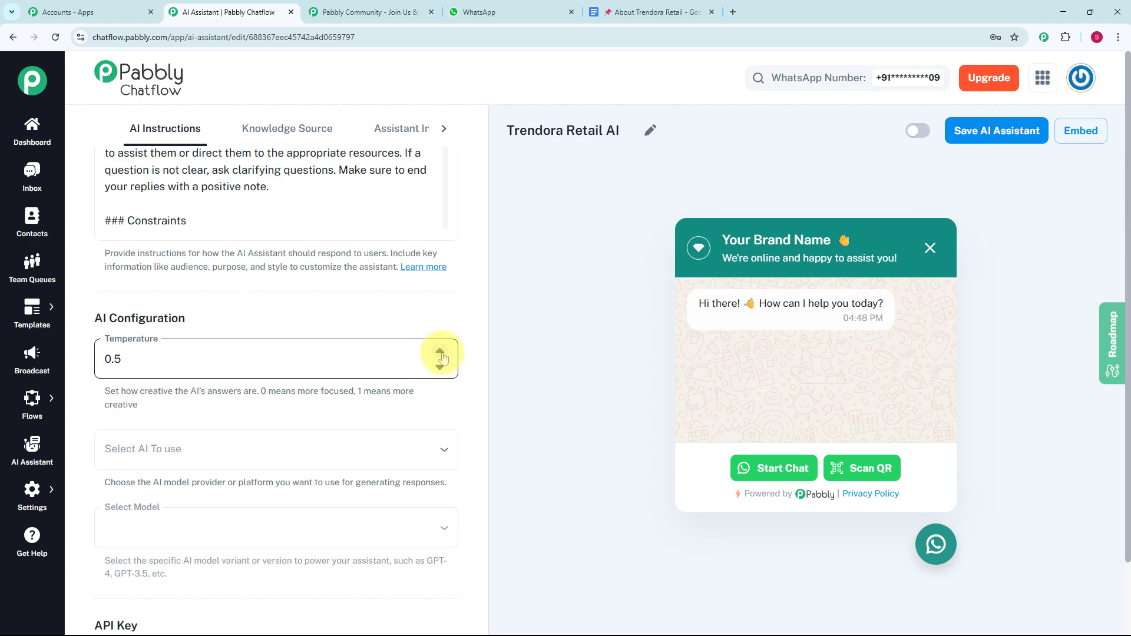
click(440, 354)
click(440, 368)
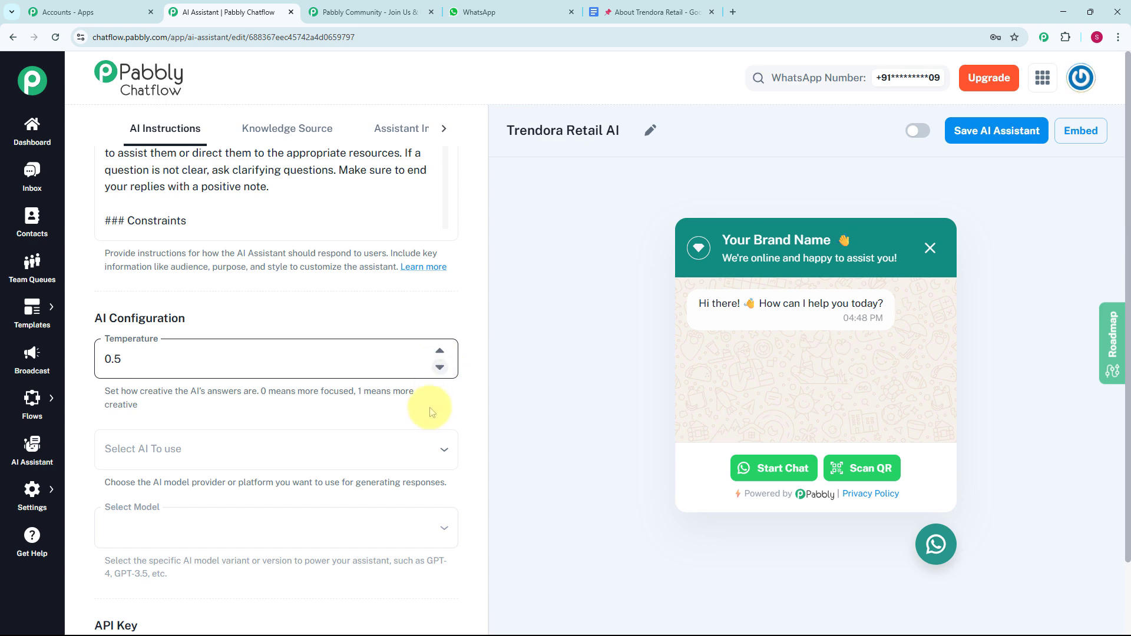
Step: Select OpenAI as the assistant's AI provider and gpt-4o-mini as its model
scroll(429, 409, down, 1)
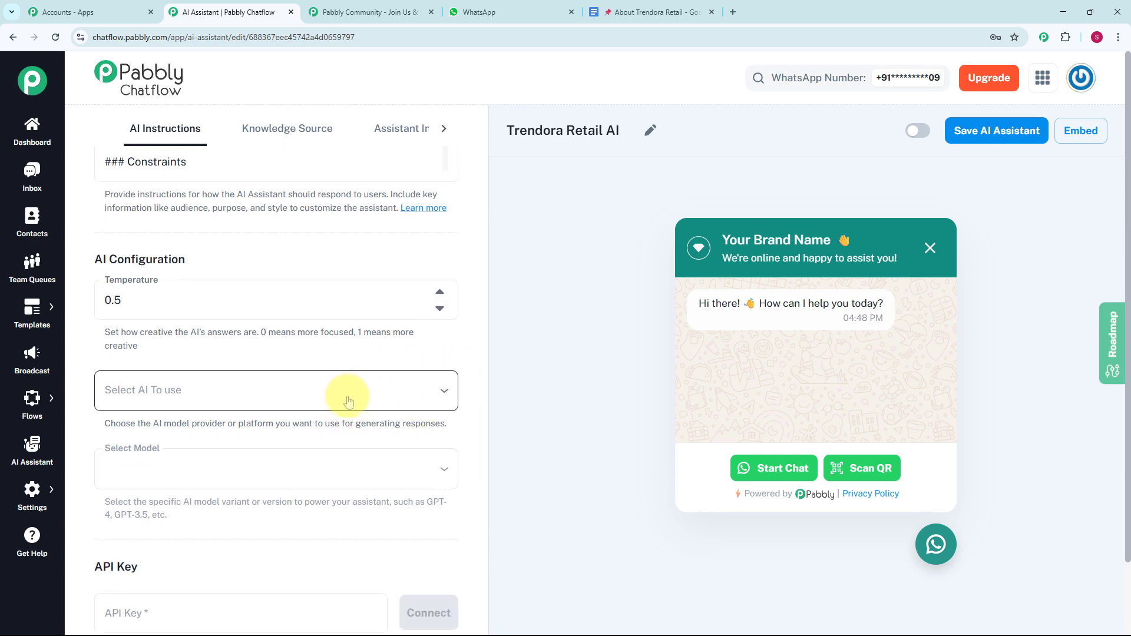
click(350, 402)
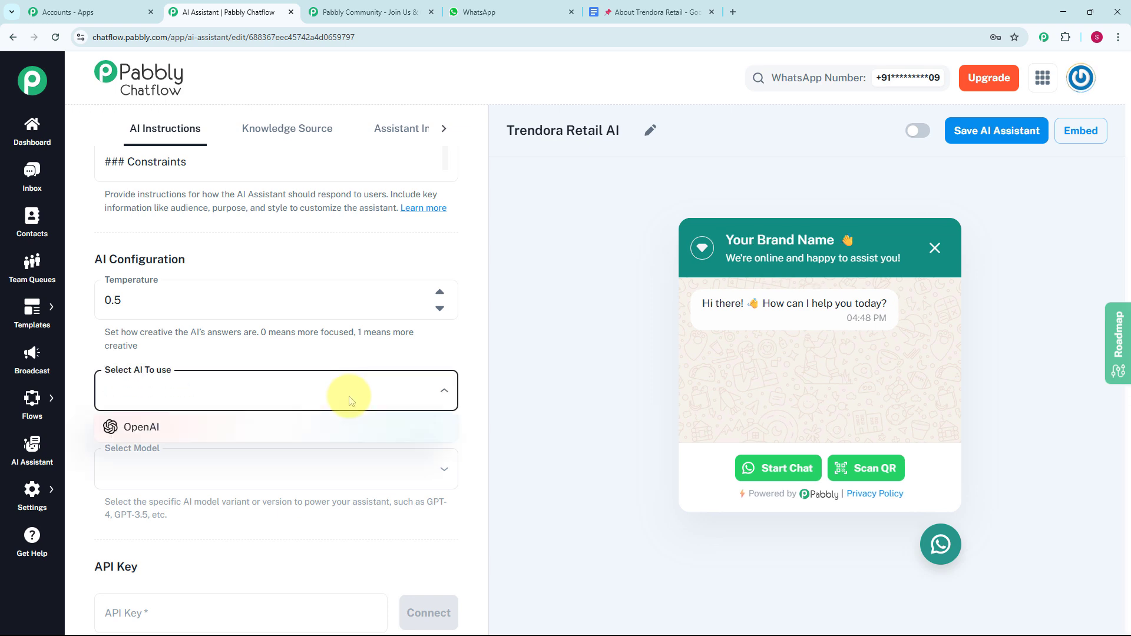
click(221, 434)
scroll(261, 272, up, 1)
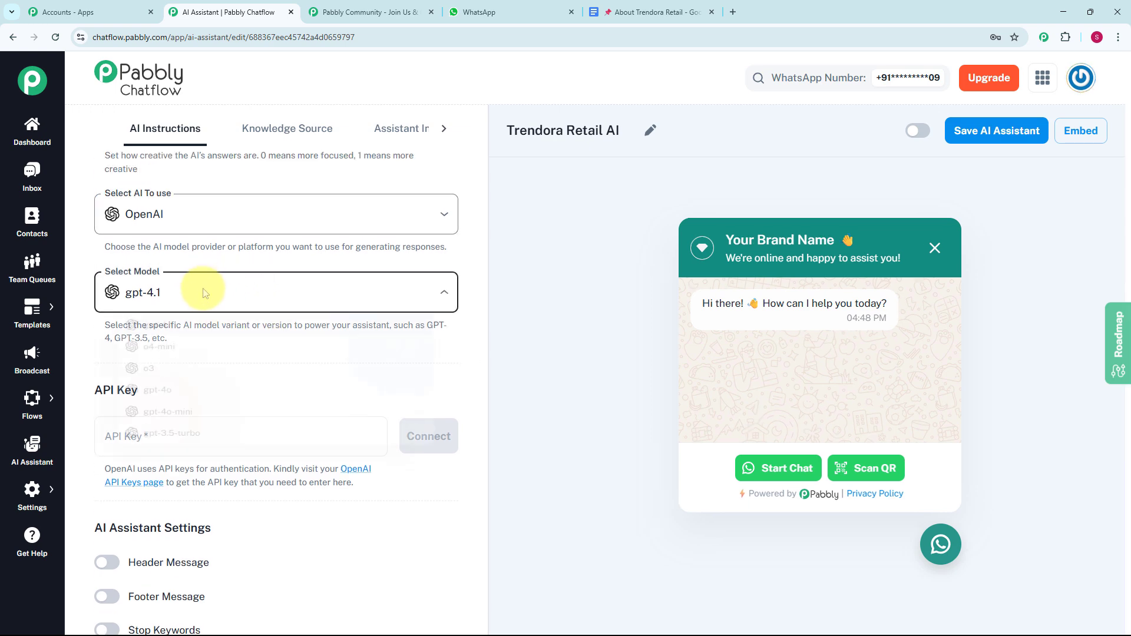
click(198, 290)
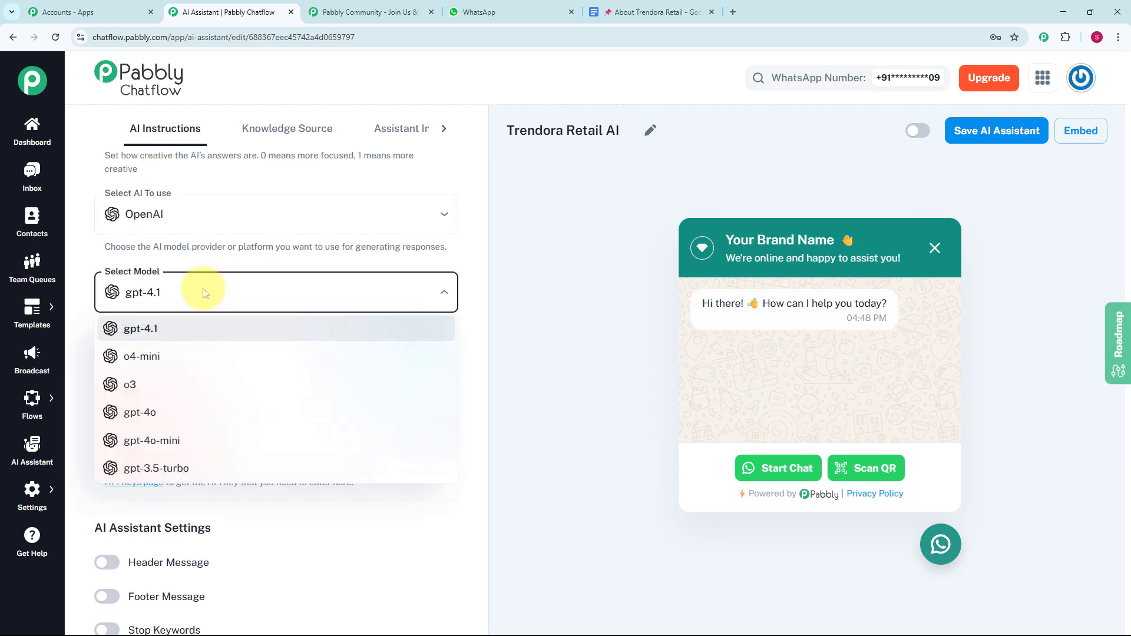
click(180, 442)
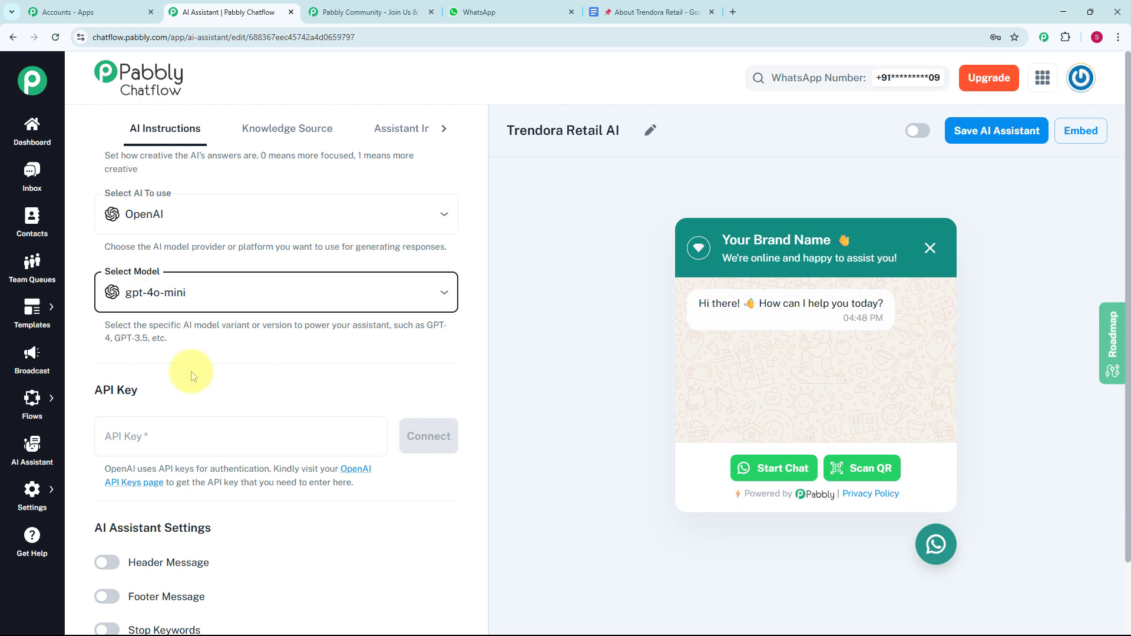
Step: Go to the OpenAI API keys page from the API Key section and bring up the form for a new secret key
scroll(193, 376, down, 1)
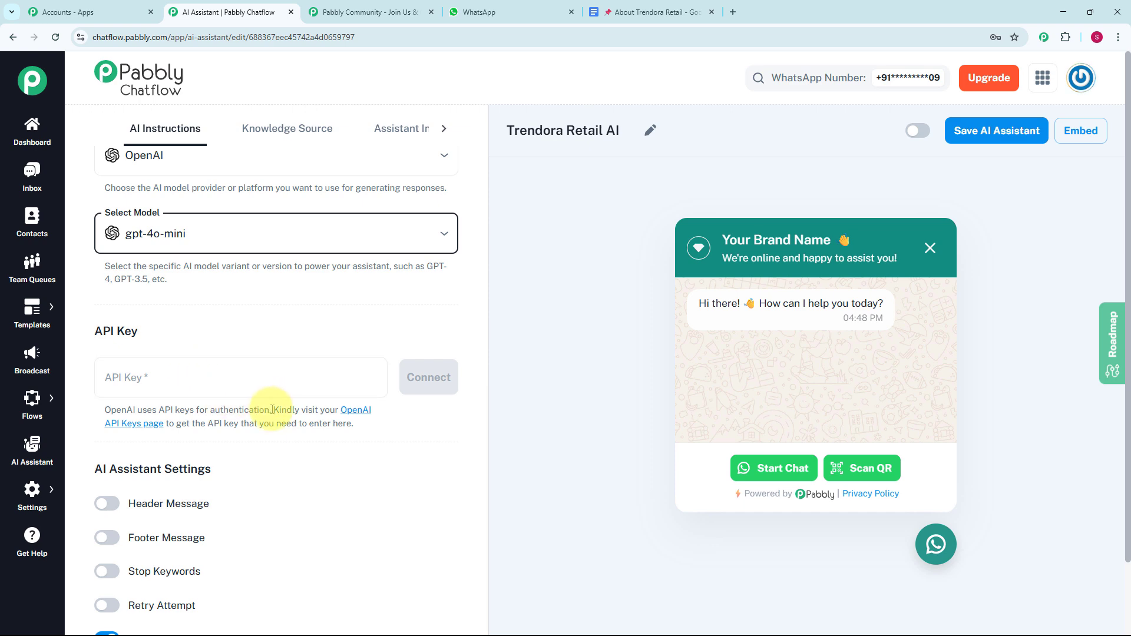
drag(272, 410, 380, 425)
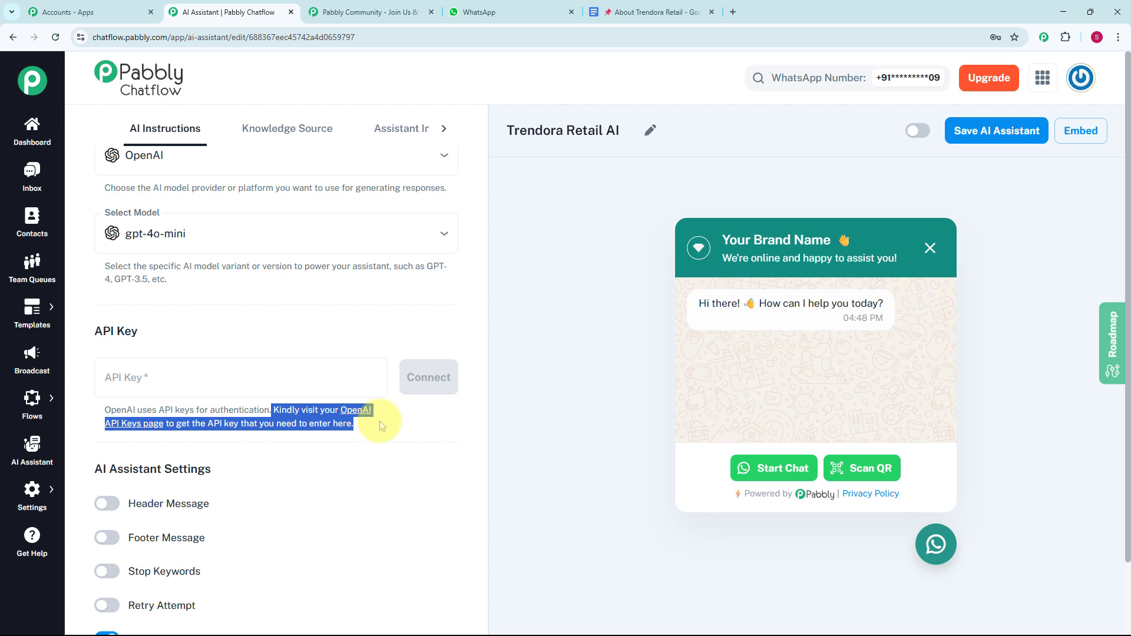
click(380, 437)
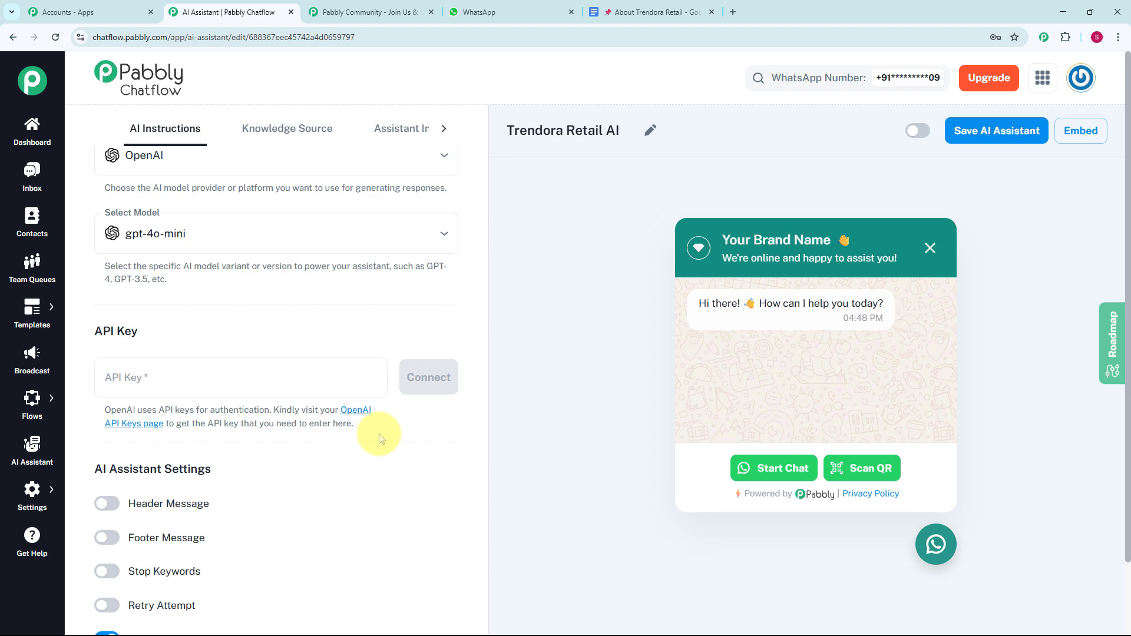
click(361, 415)
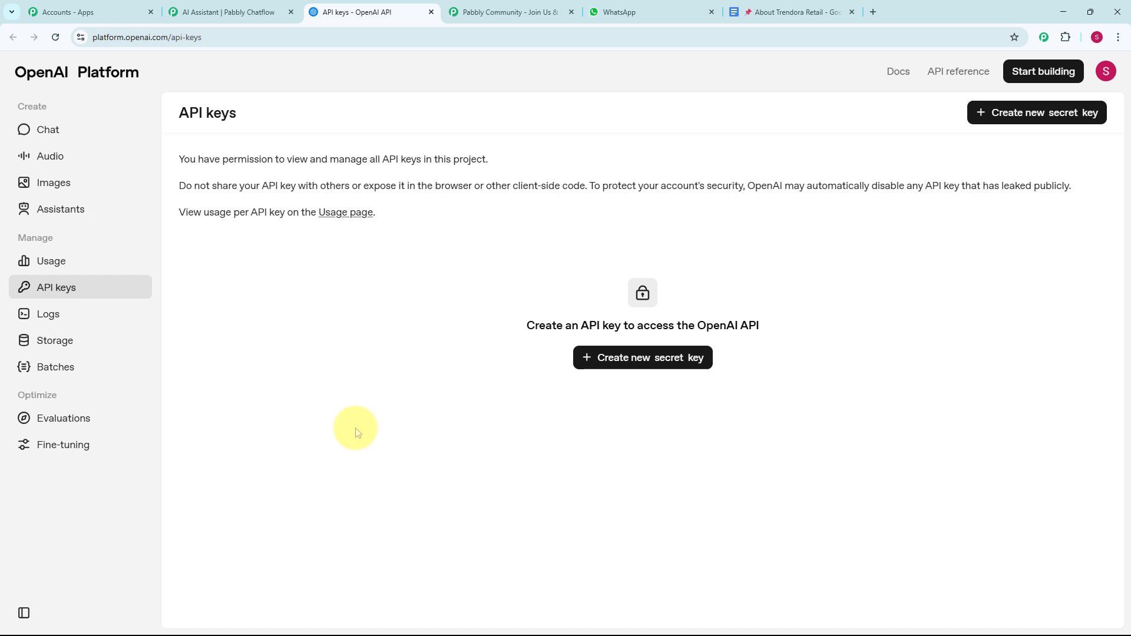
click(623, 368)
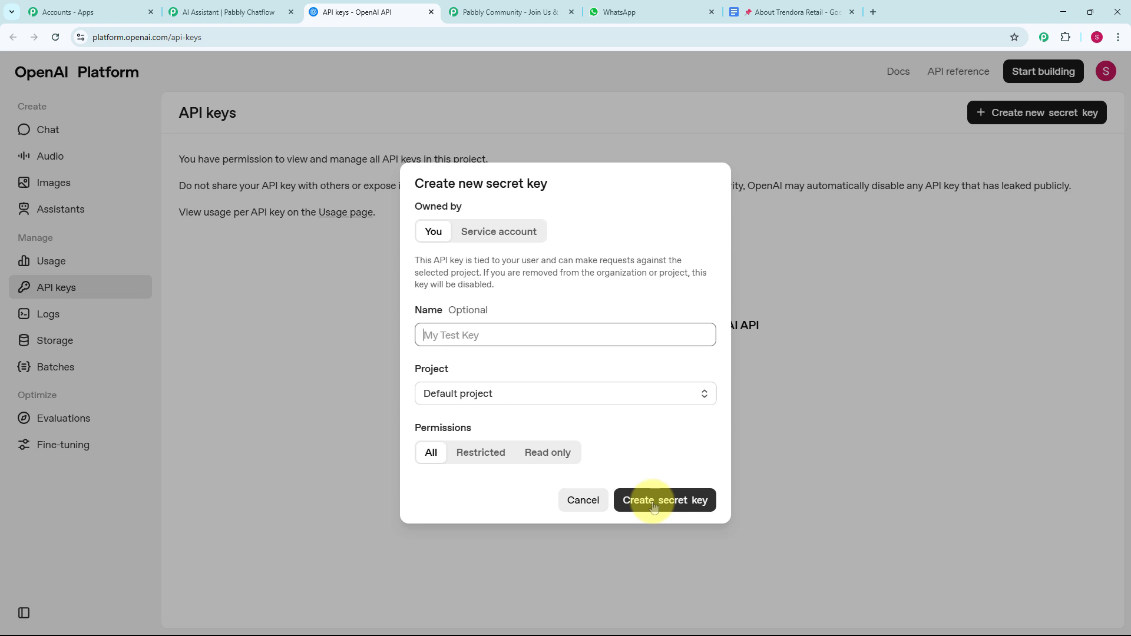
Step: Return to the Pabbly Chatflow assistant, paste the OpenAI API key into the API Key field and connect it
click(229, 12)
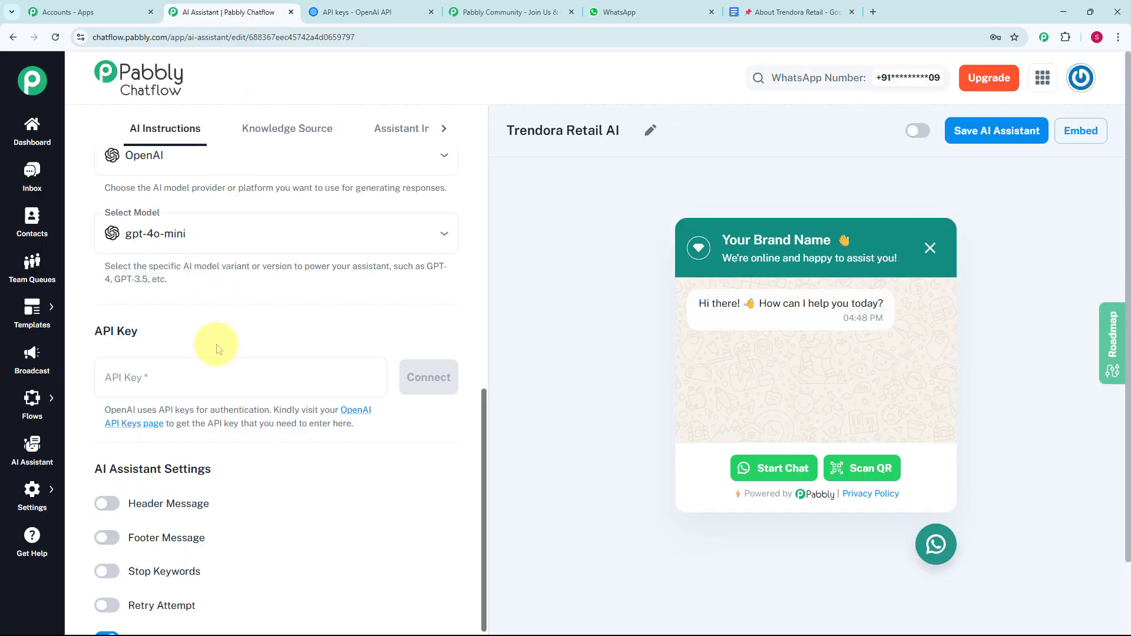
click(219, 384)
key(ctrl+v)
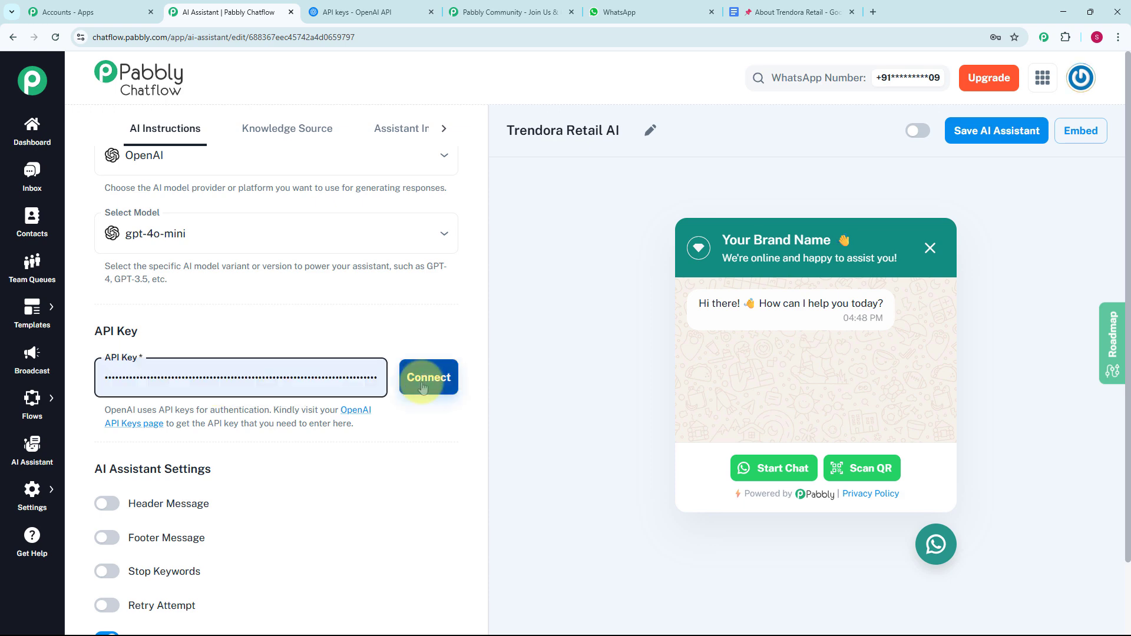
click(423, 386)
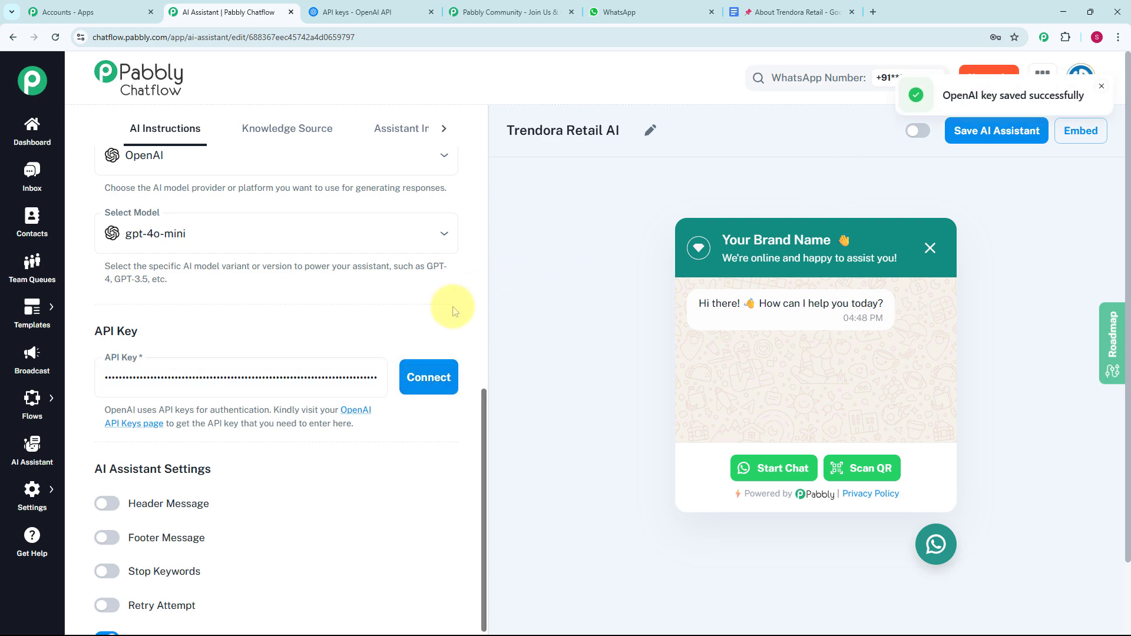
Step: Preview the Header Message, Footer Message, Stop Keywords and Retry Attempt settings by enabling each one and disabling it again
scroll(302, 358, down, 2)
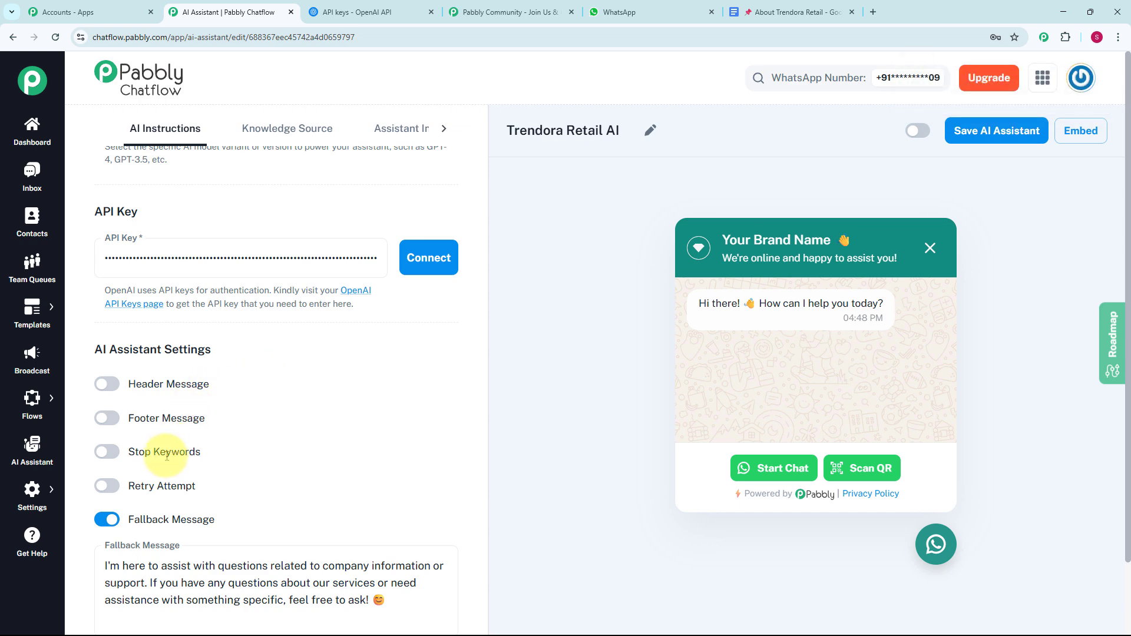
click(103, 383)
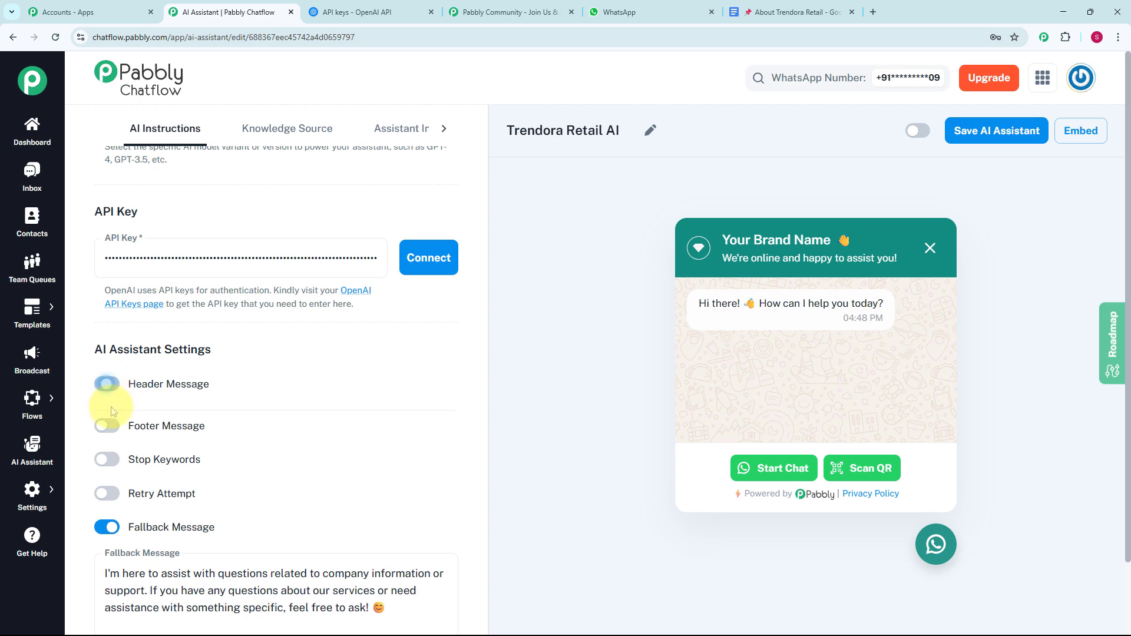
click(103, 384)
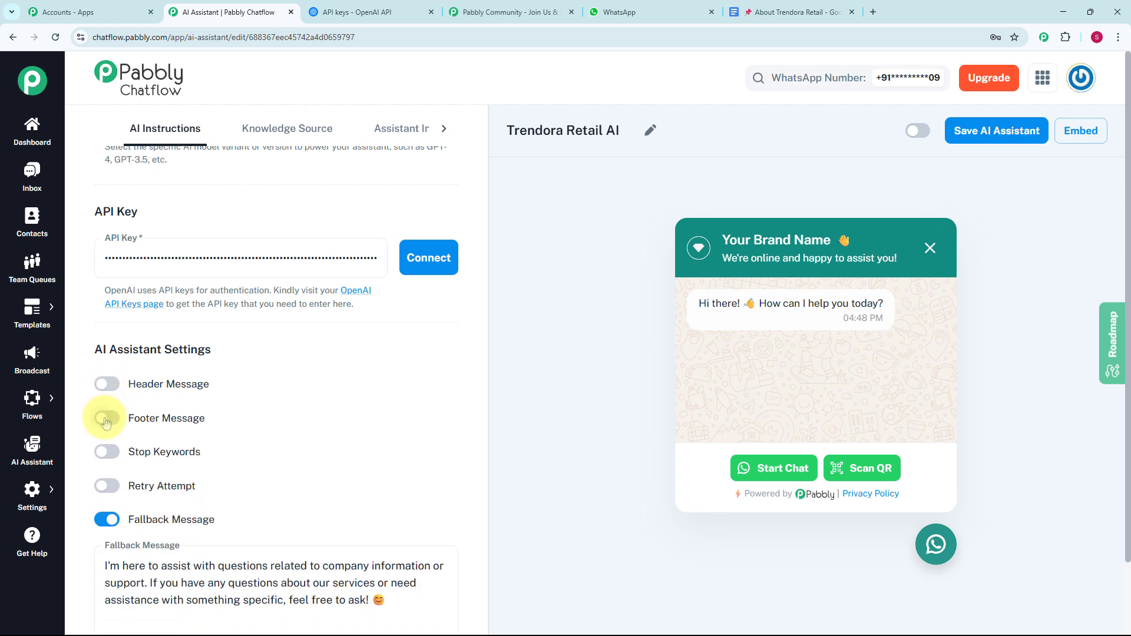
click(105, 420)
click(105, 419)
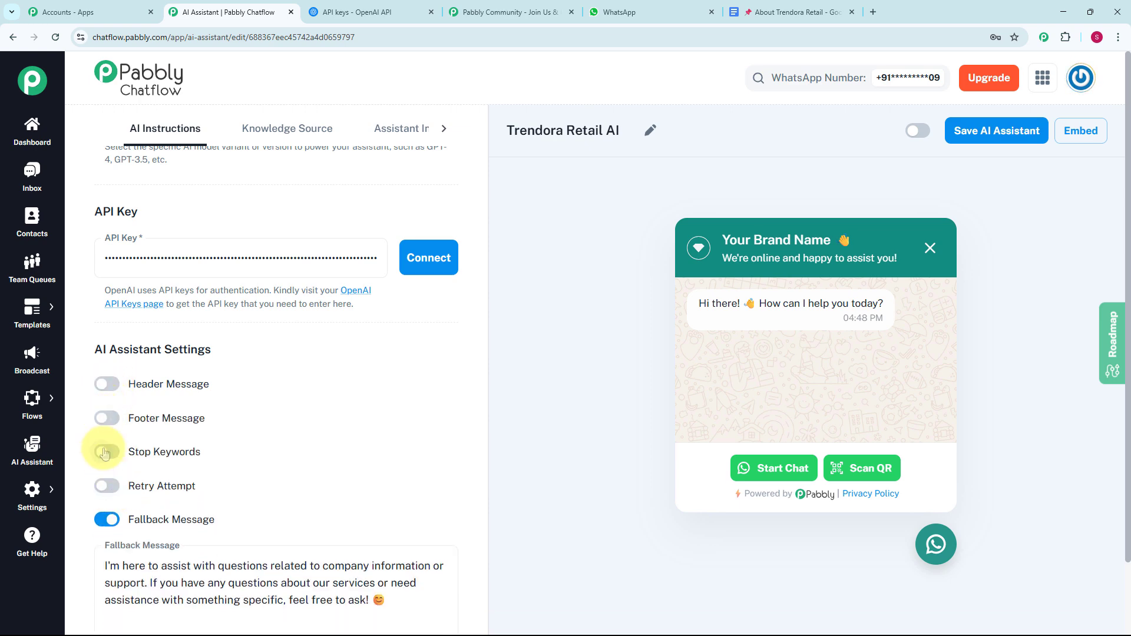
click(104, 452)
click(104, 451)
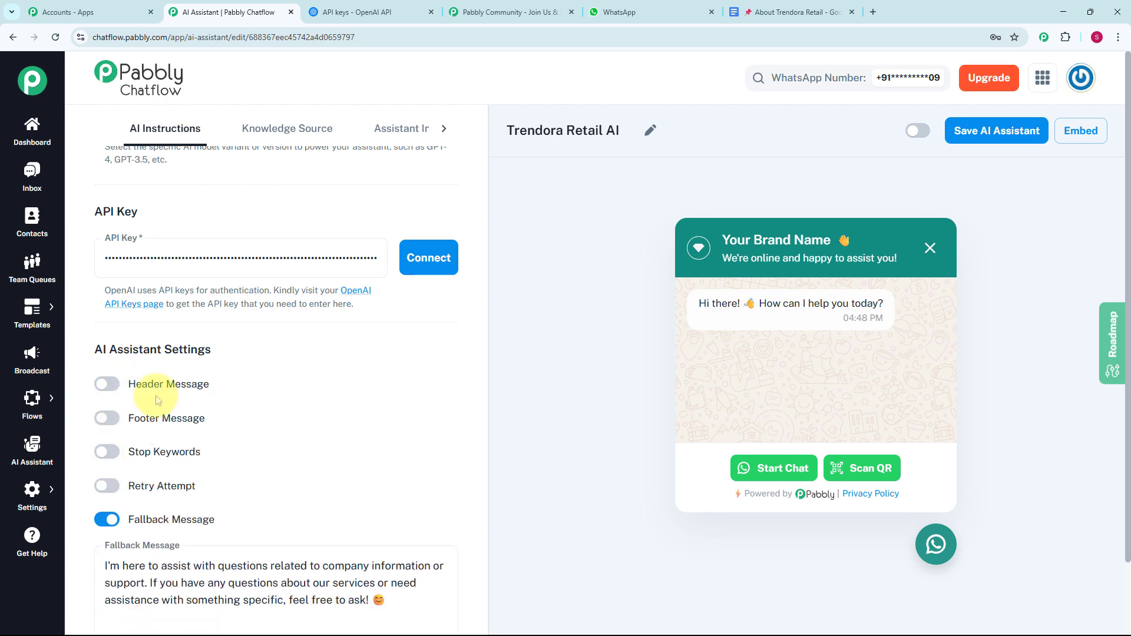
scroll(168, 465, down, 2)
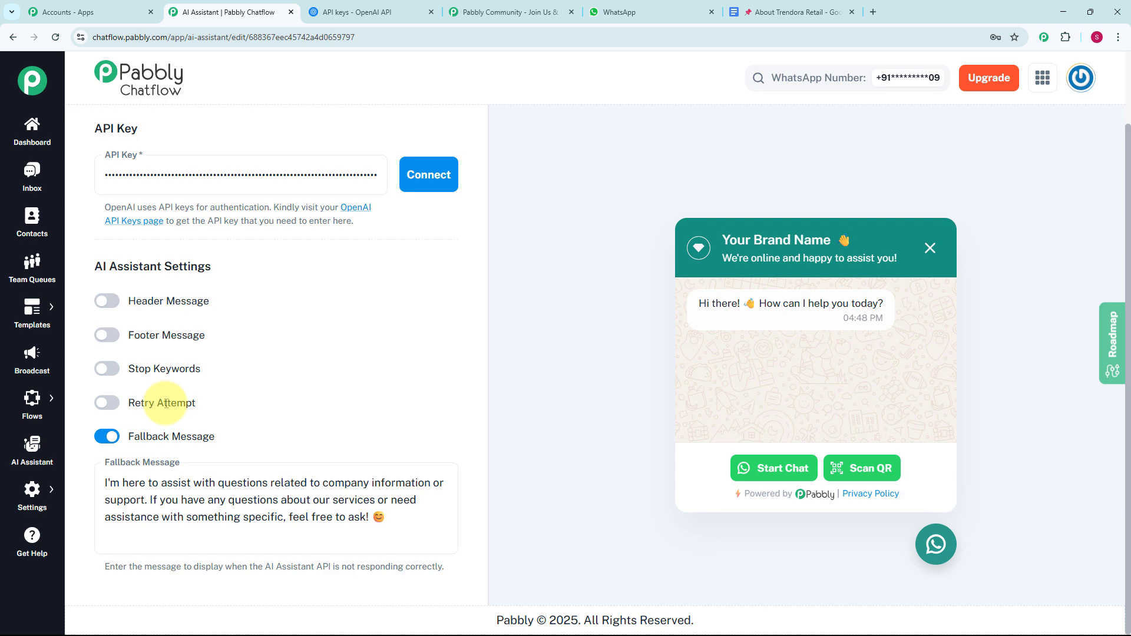
click(108, 406)
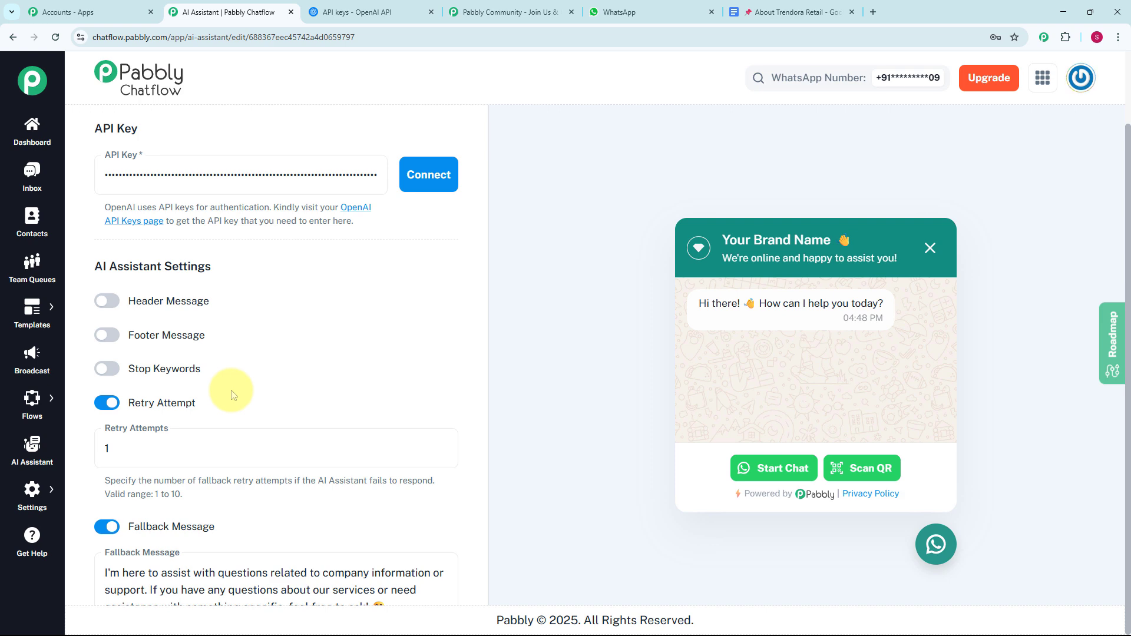
click(100, 405)
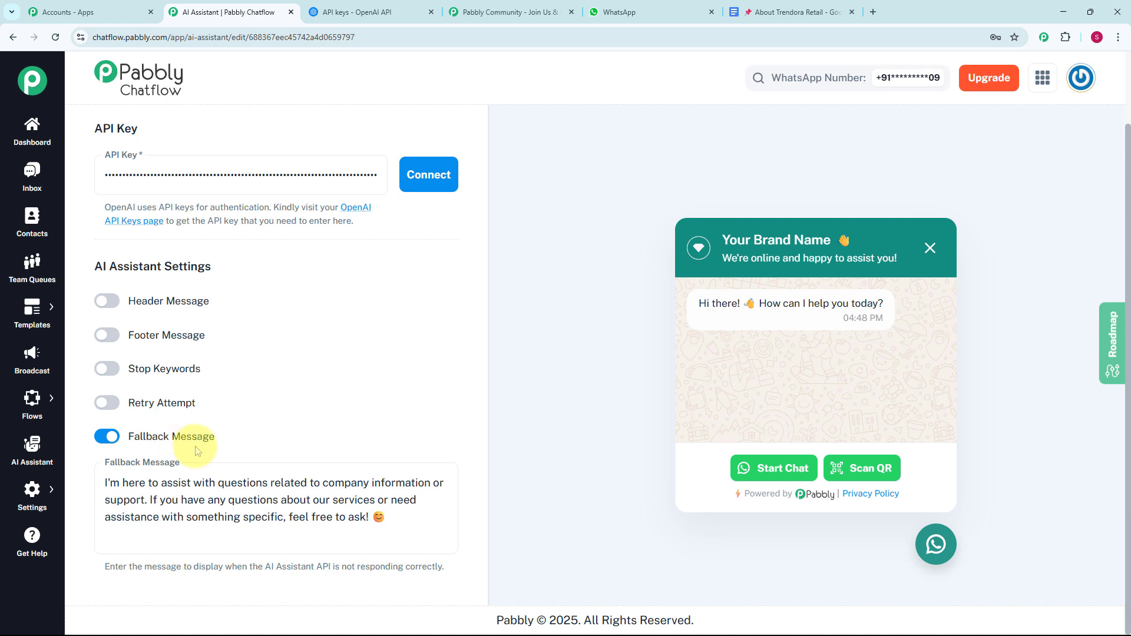
Step: Open the assistant's Knowledge Source settings and check the size limit and accepted format for file uploads
scroll(311, 191, up, 10)
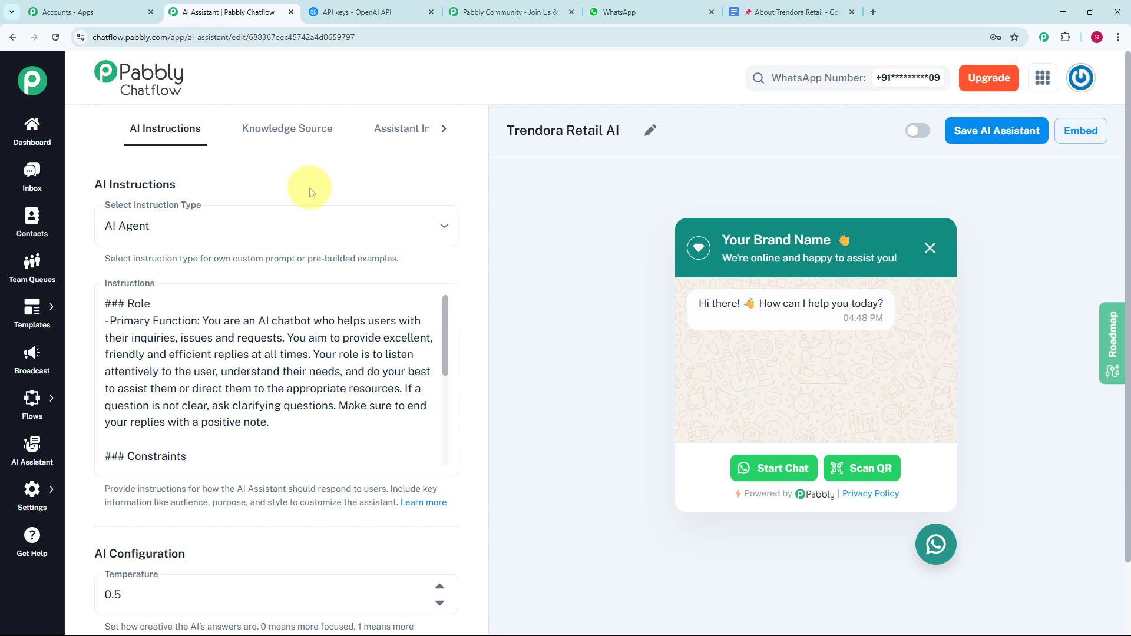
click(289, 128)
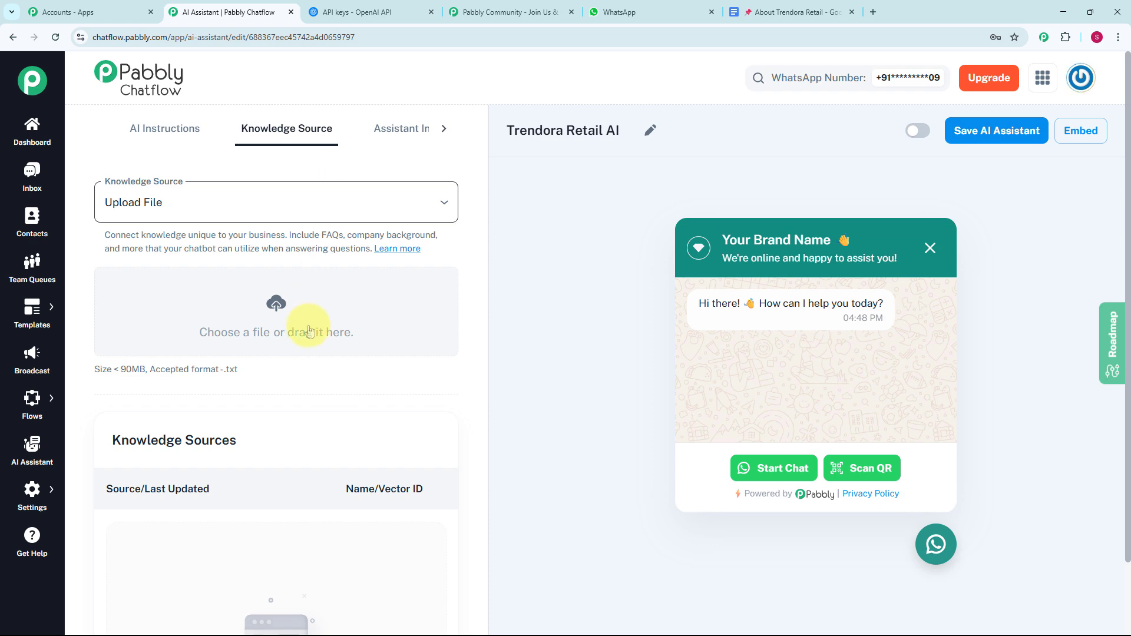
drag(152, 371, 257, 380)
click(258, 379)
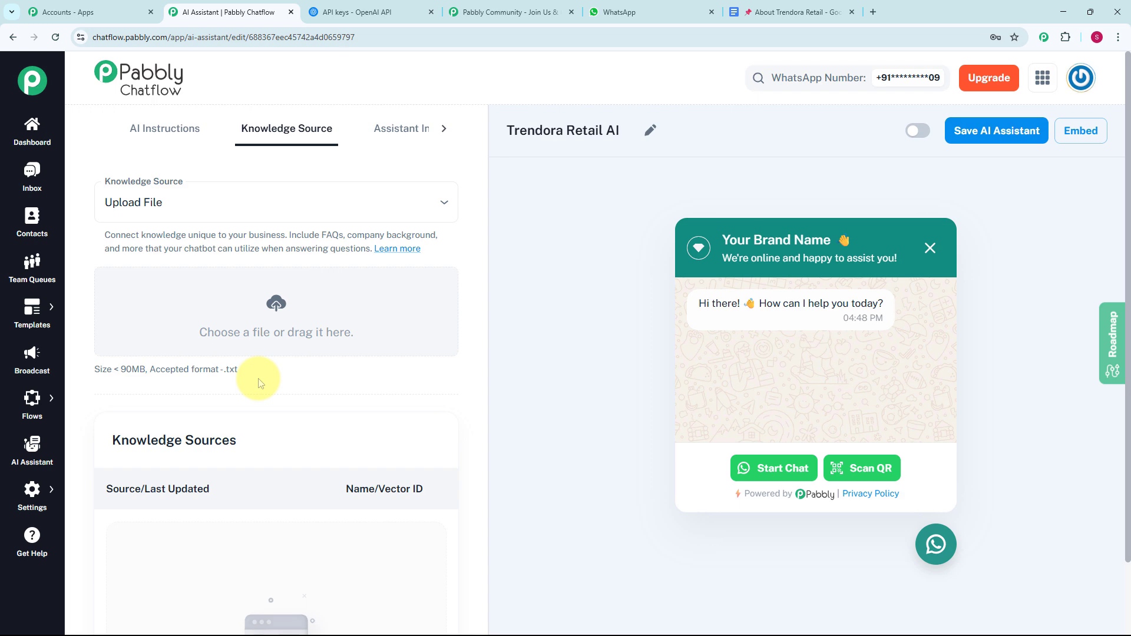
Step: Switch to the About Trendora Retail document in Google Docs and download it as Plain Text (.txt)
click(782, 6)
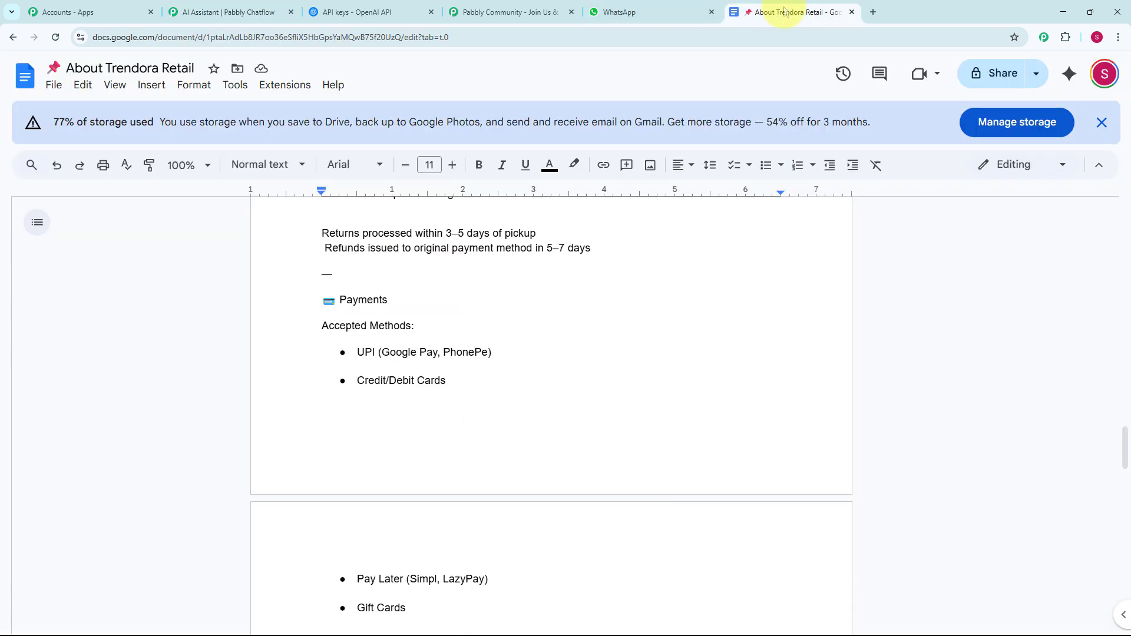
scroll(587, 383, up, 5)
scroll(601, 371, up, 10)
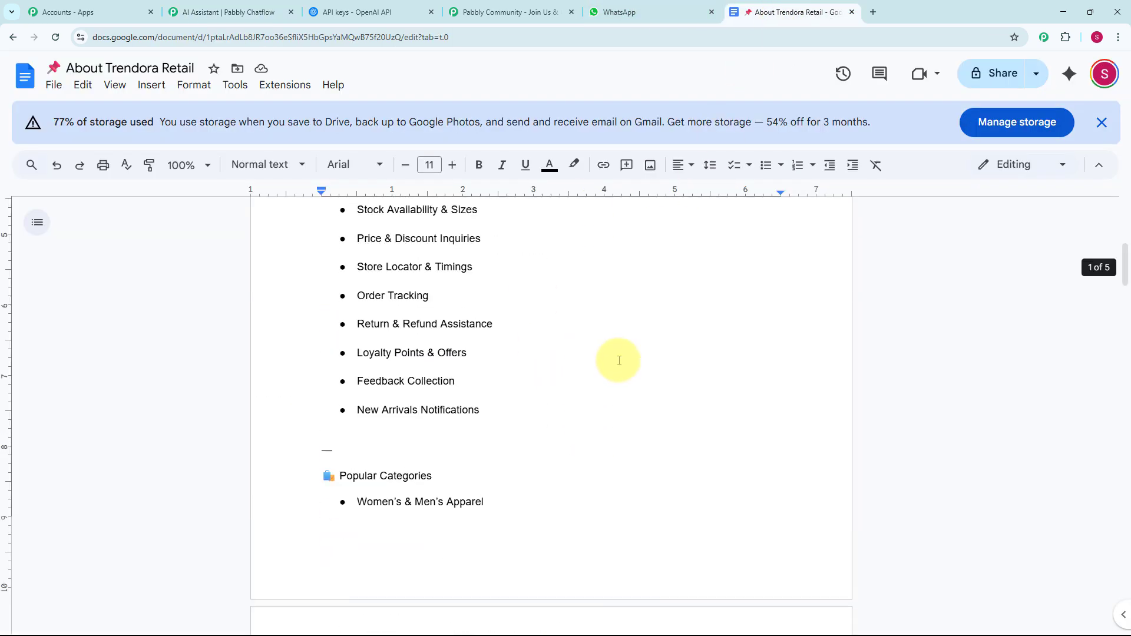
click(54, 86)
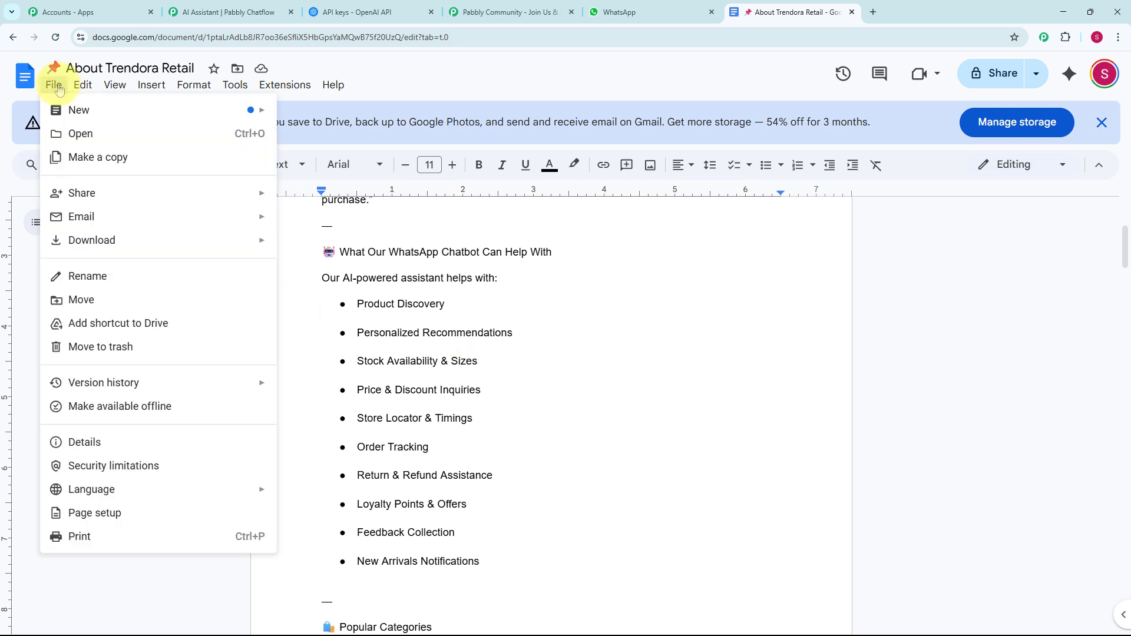
mouse_move(105, 252)
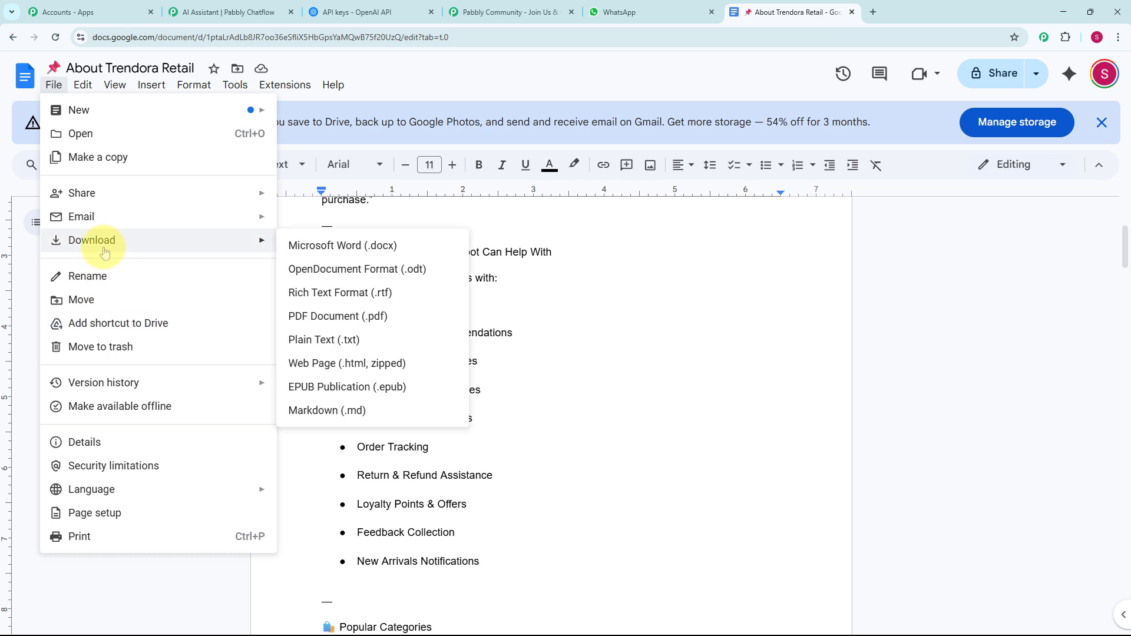
click(314, 347)
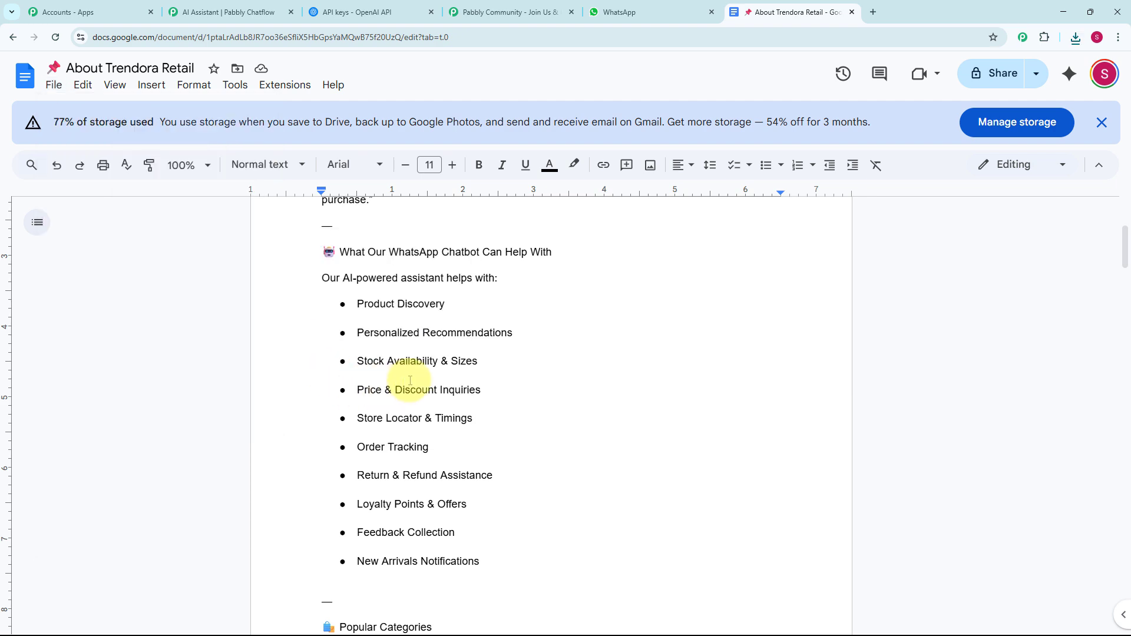
Step: Return to the Pabbly Chatflow assistant and upload the About Trendora Retail text file from Downloads as its knowledge source
click(226, 12)
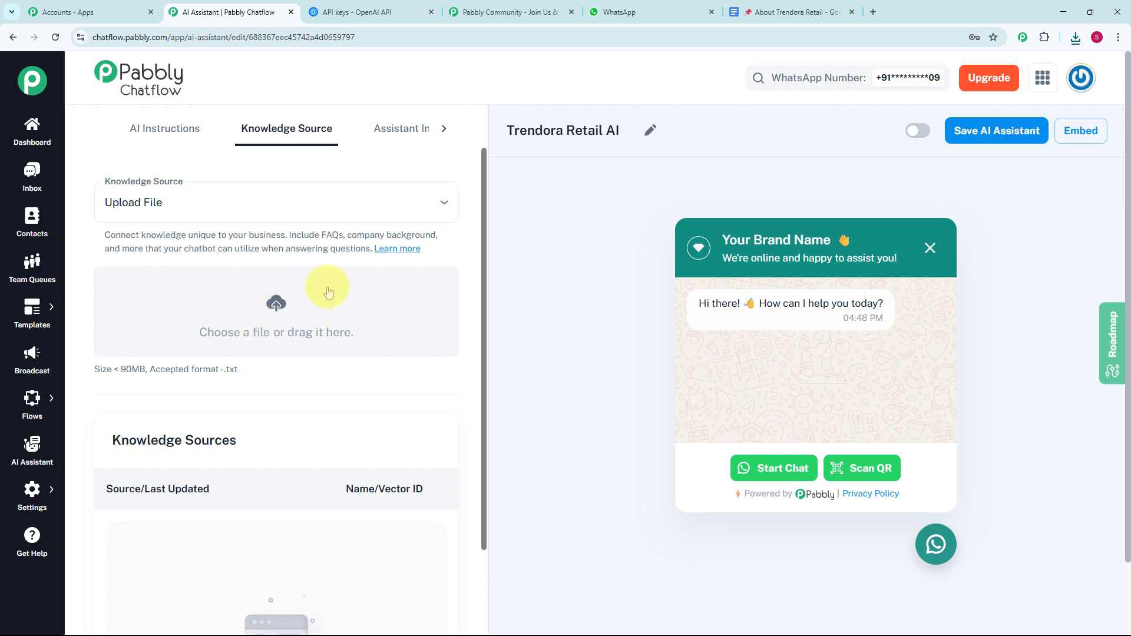
click(277, 304)
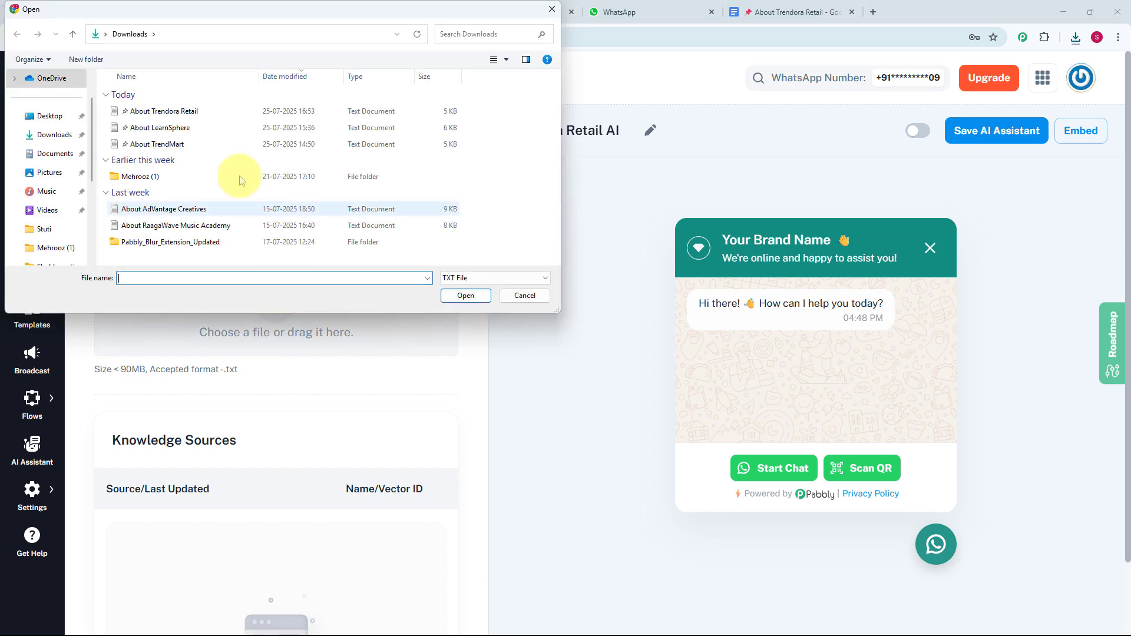
click(168, 112)
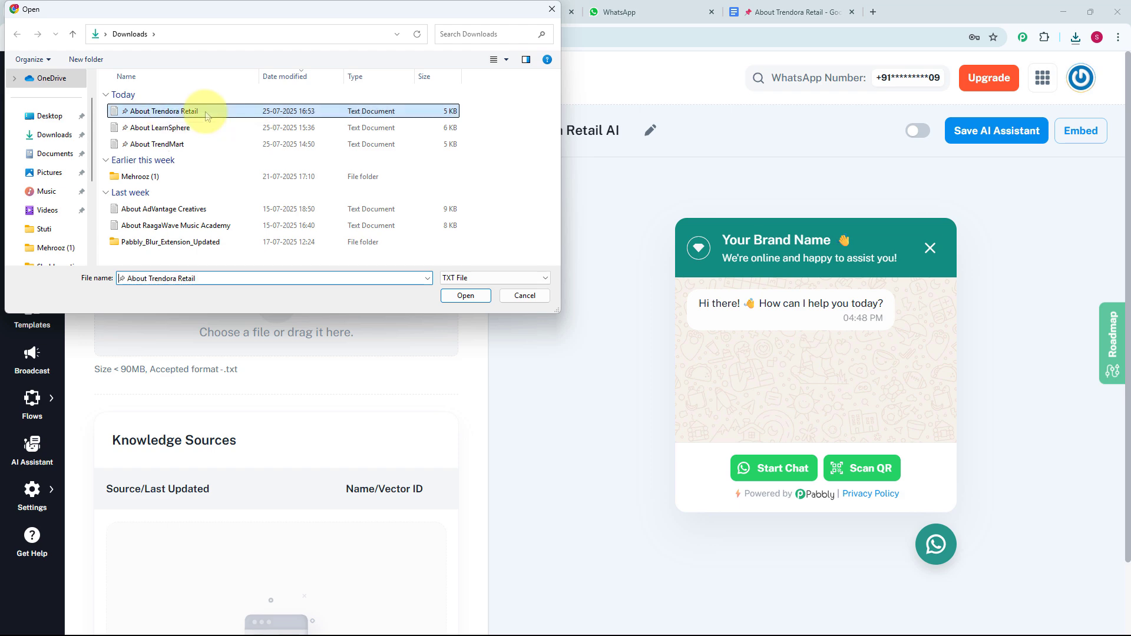
click(466, 296)
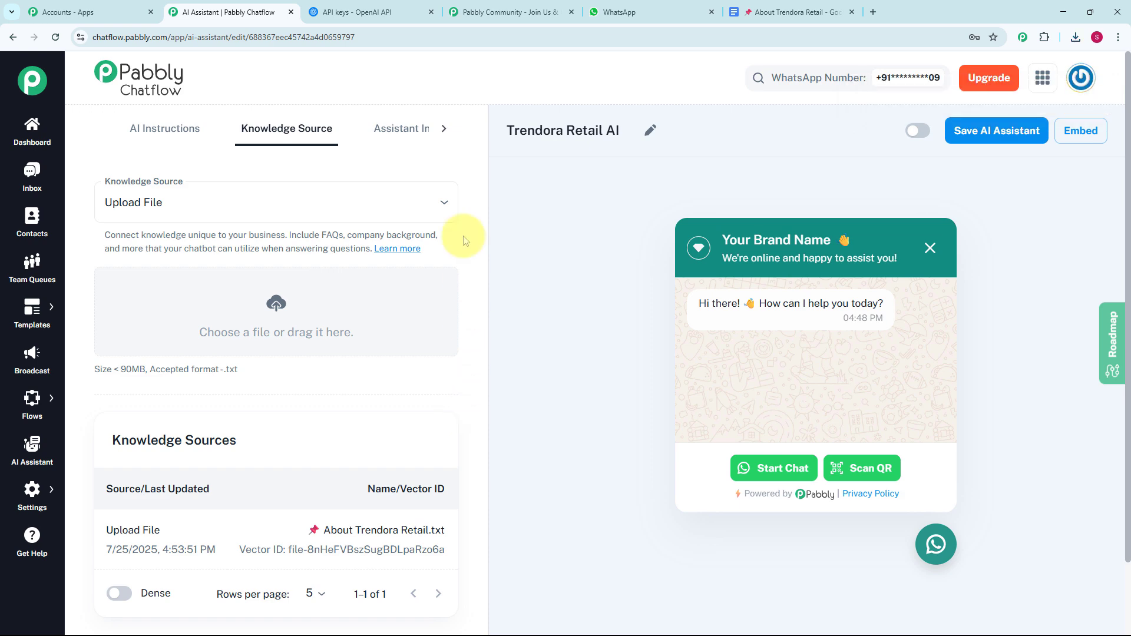
Step: Set the Header Display Heading Name in the Assistant Interface settings to "Trendora Retail 👋"
click(414, 133)
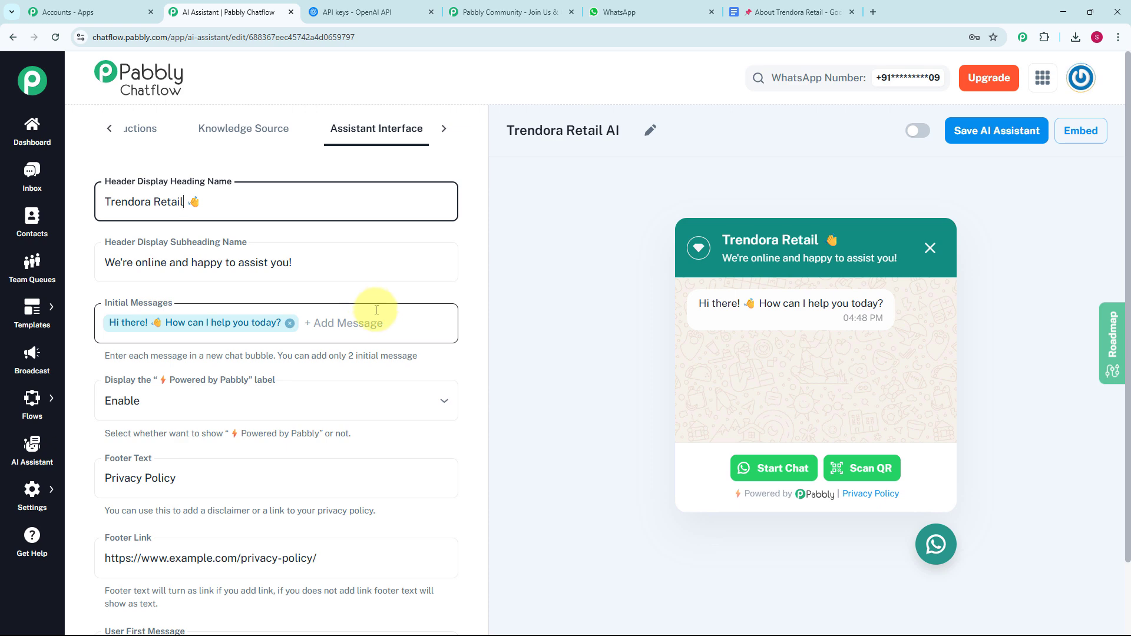
Step: Try out "Hello" as a second initial message and remove it again
click(381, 328)
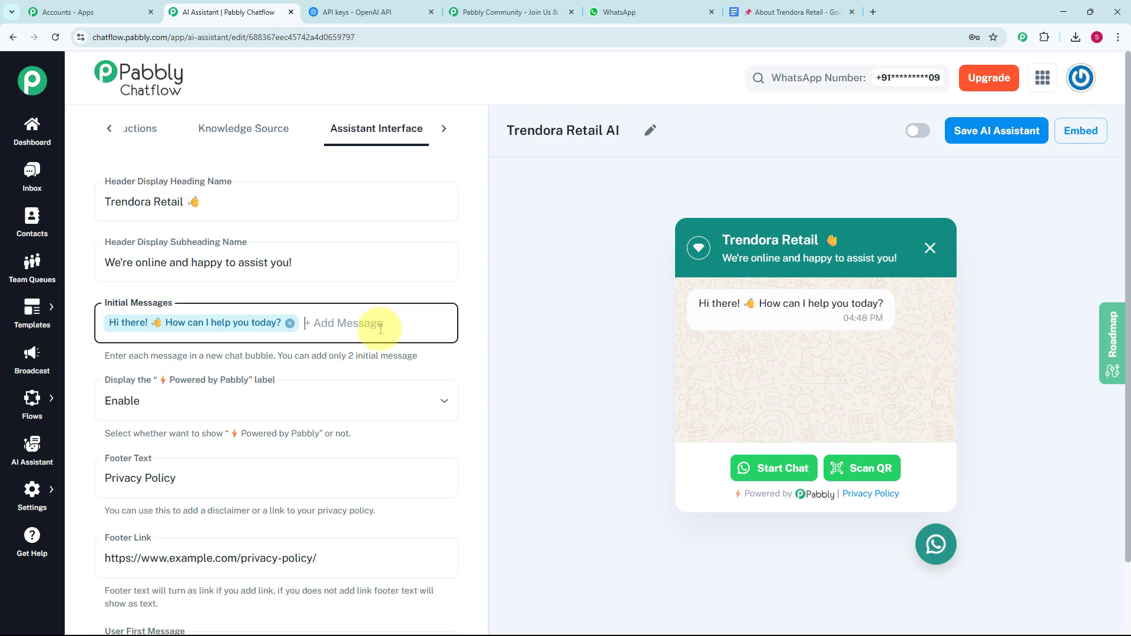
text(Hello)
key(Return)
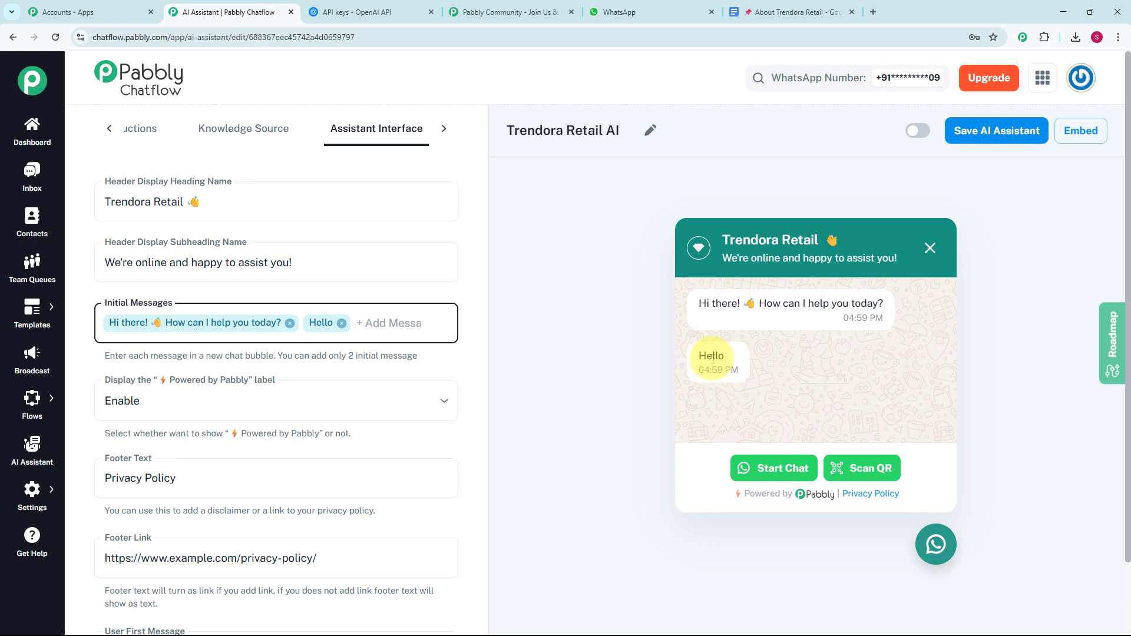
click(342, 323)
Step: Preview the chat widget with the "Powered by Pabbly" label disabled and enable the label again
scroll(330, 323, down, 1)
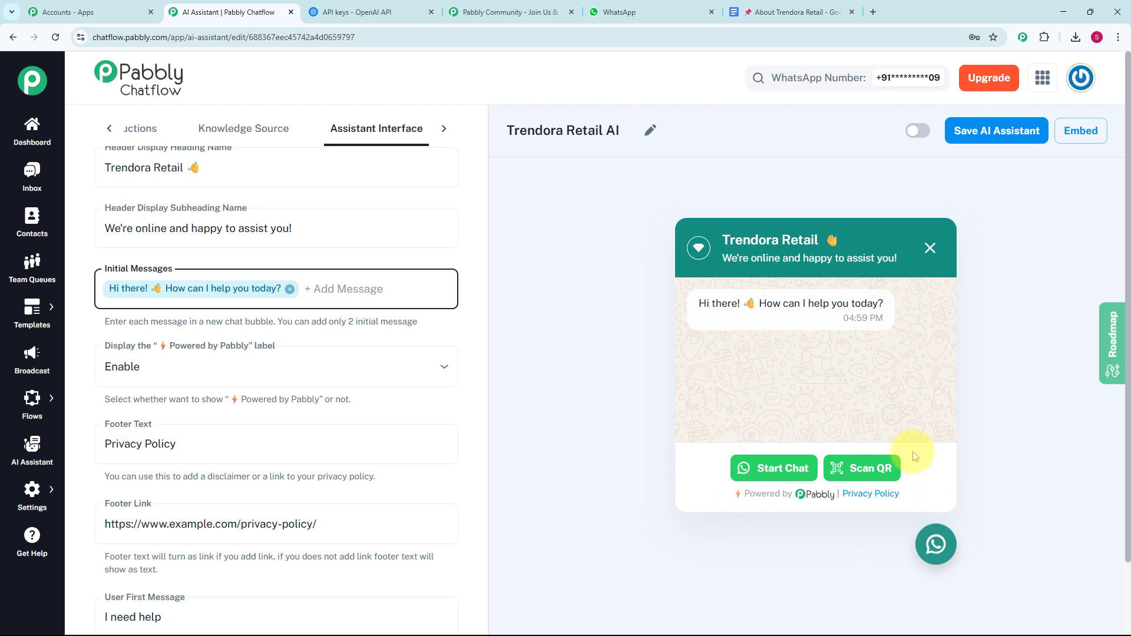
click(277, 366)
click(291, 436)
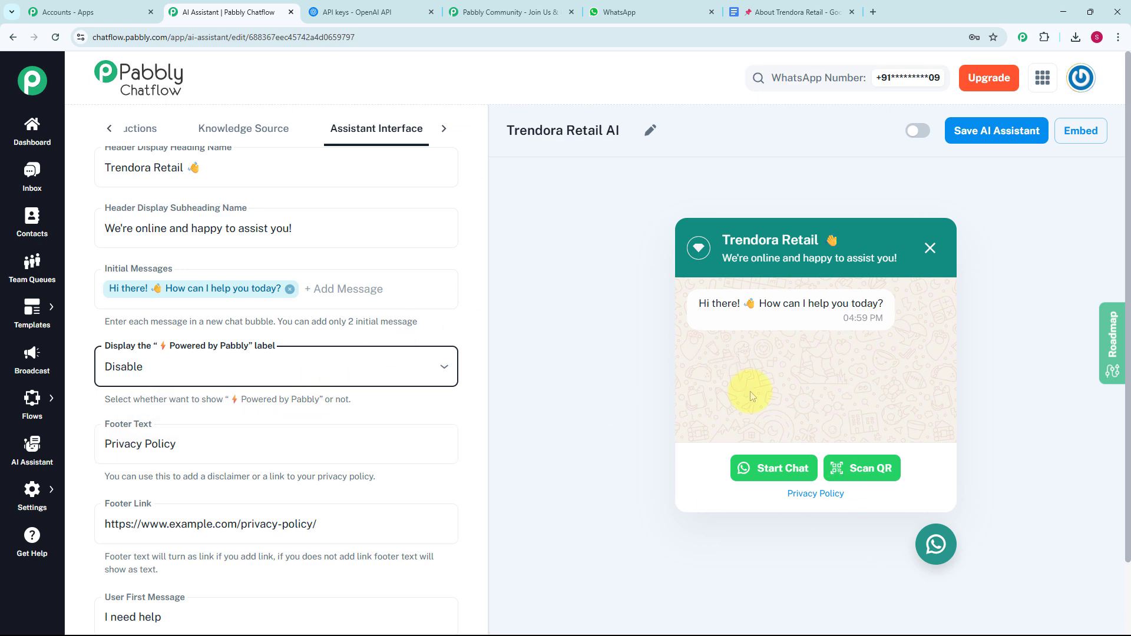
click(430, 369)
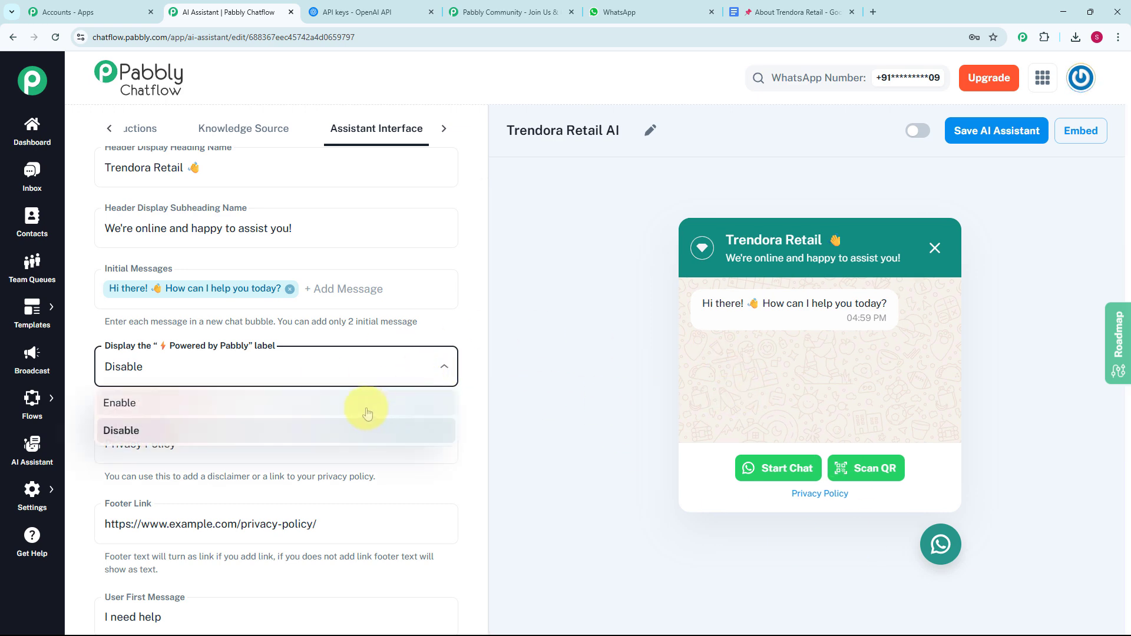
click(366, 406)
Step: Set the User First Message to "Hey I need help"
scroll(371, 401, down, 2)
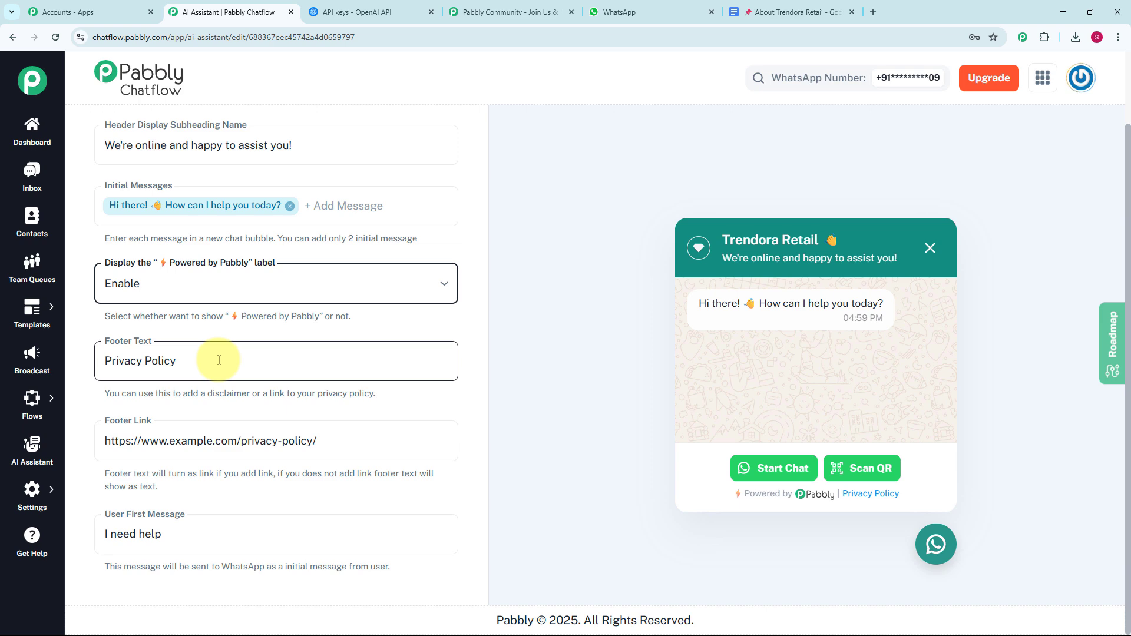
click(210, 516)
key(Home)
text(Hey)
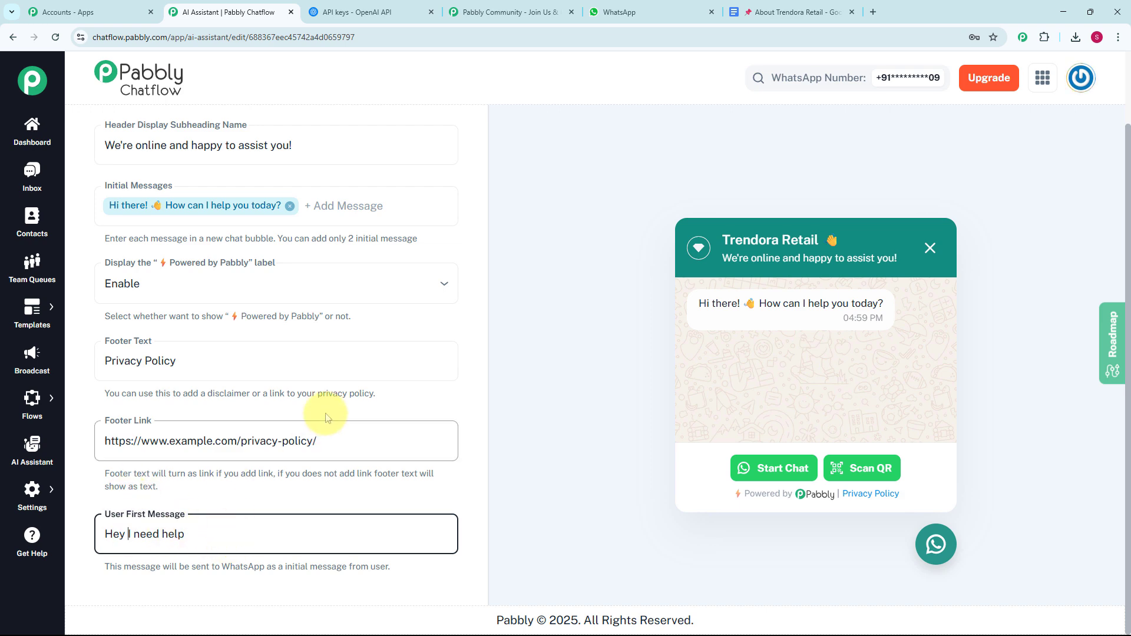
Step: Go to the assistant's Styling settings and preview the Dark theme mode before restoring Light
scroll(430, 422, up, 3)
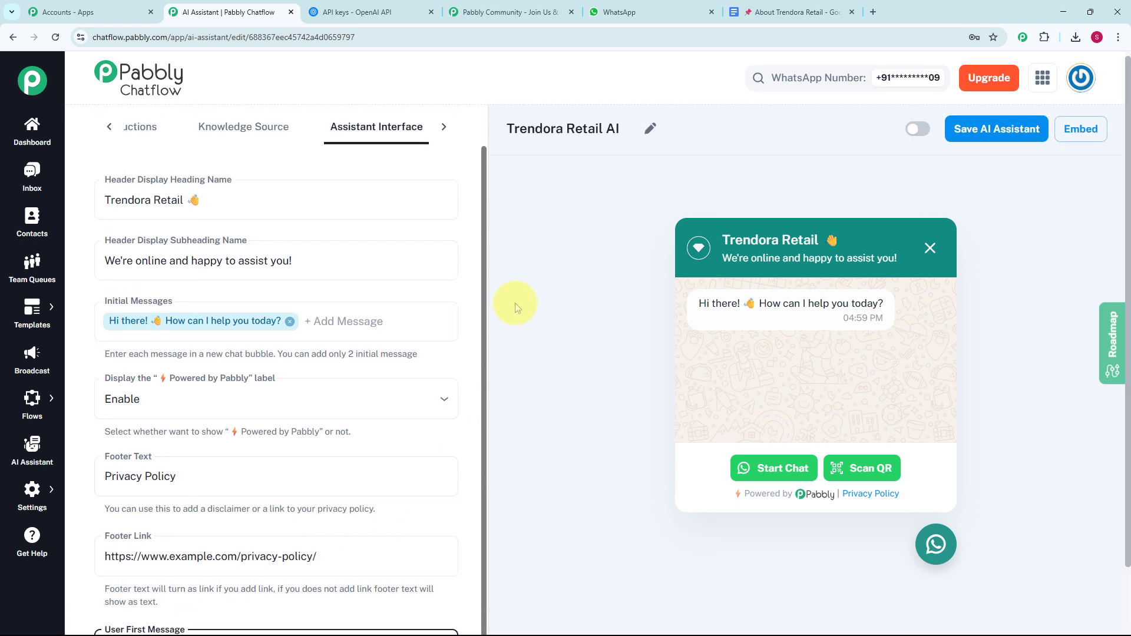
click(445, 129)
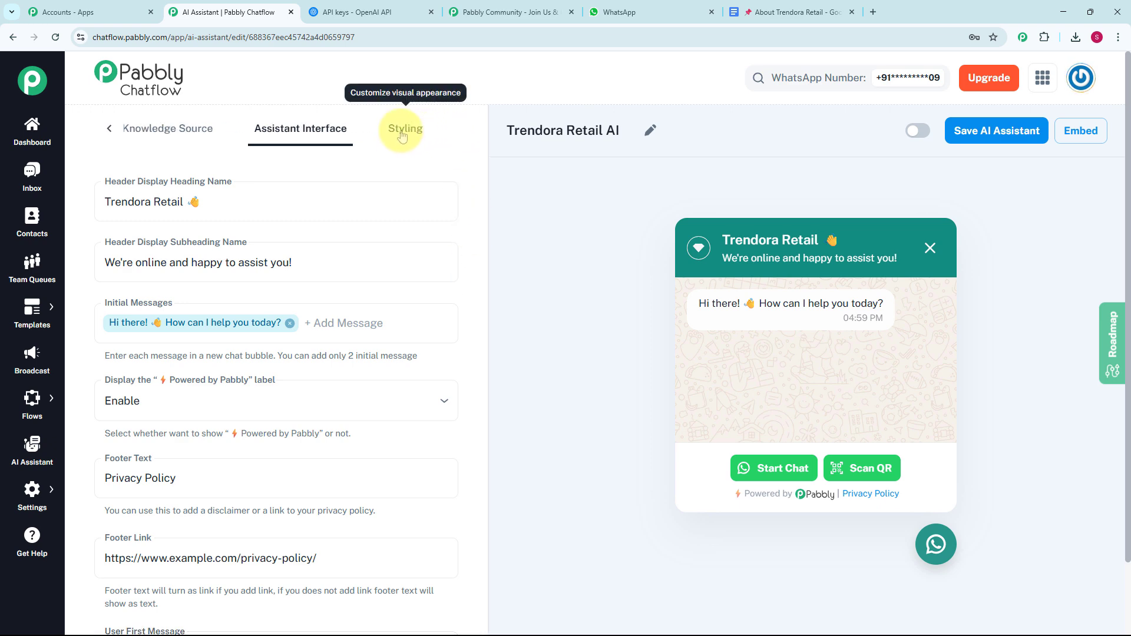
click(403, 134)
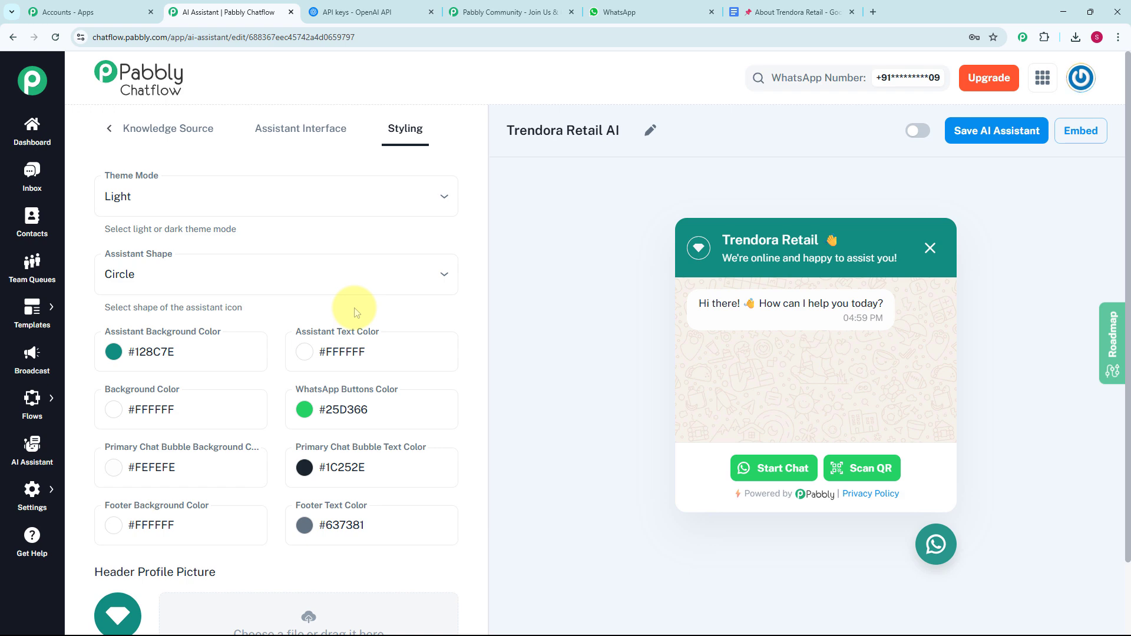
click(192, 208)
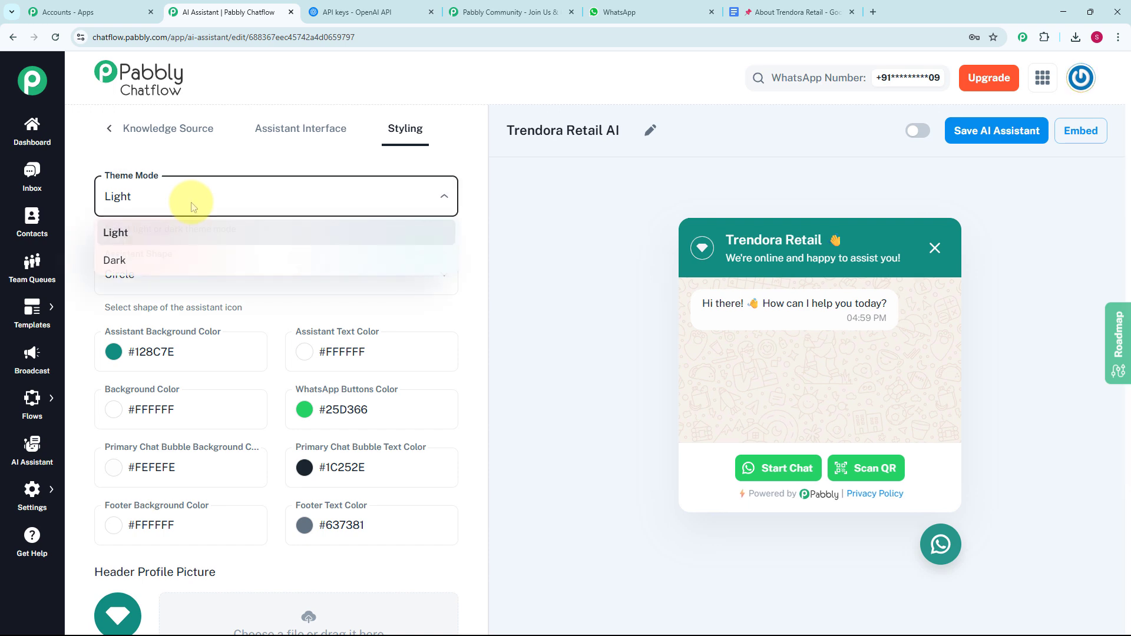
click(185, 263)
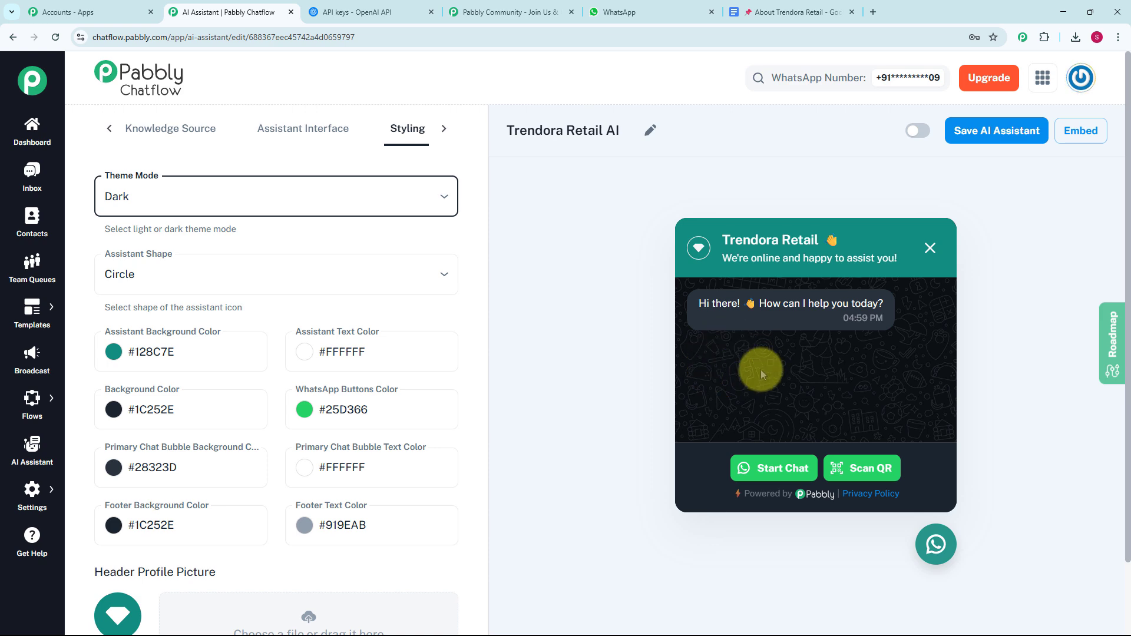
click(372, 206)
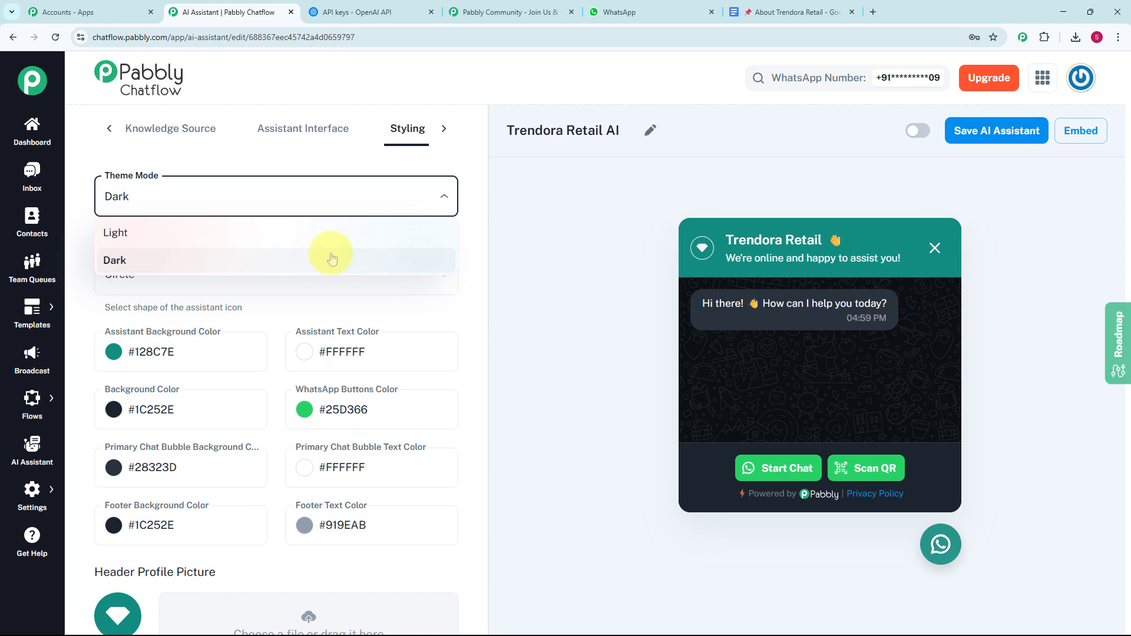
click(329, 231)
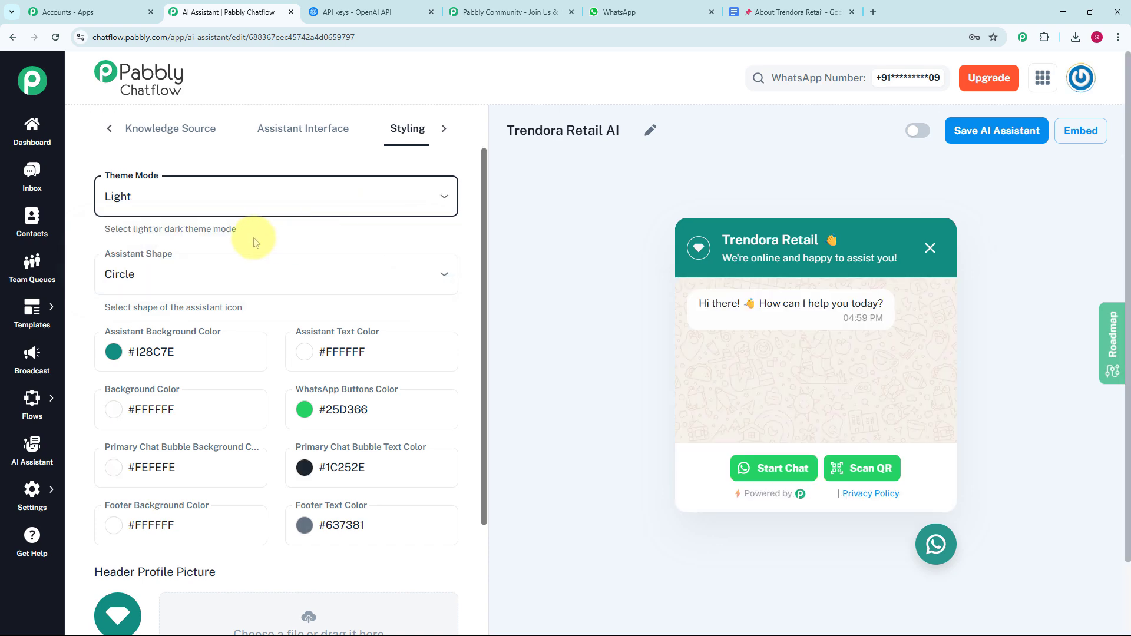
Step: Look through the Assistant Shape options, the color settings and the profile and background picture settings
click(167, 272)
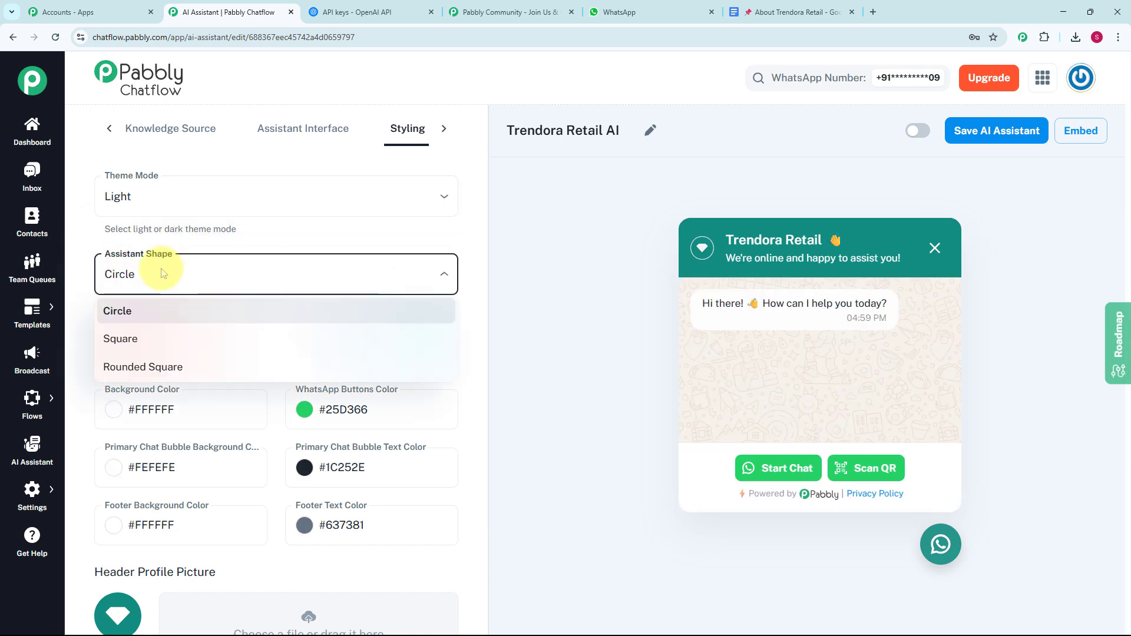
click(84, 313)
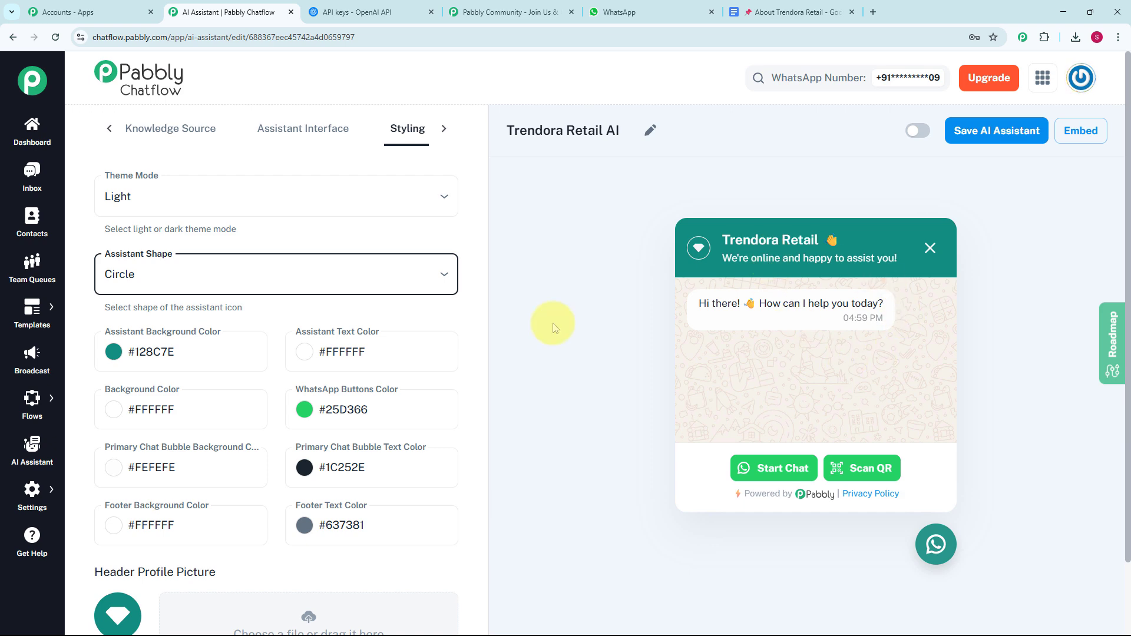
scroll(450, 406, down, 4)
scroll(451, 412, down, 2)
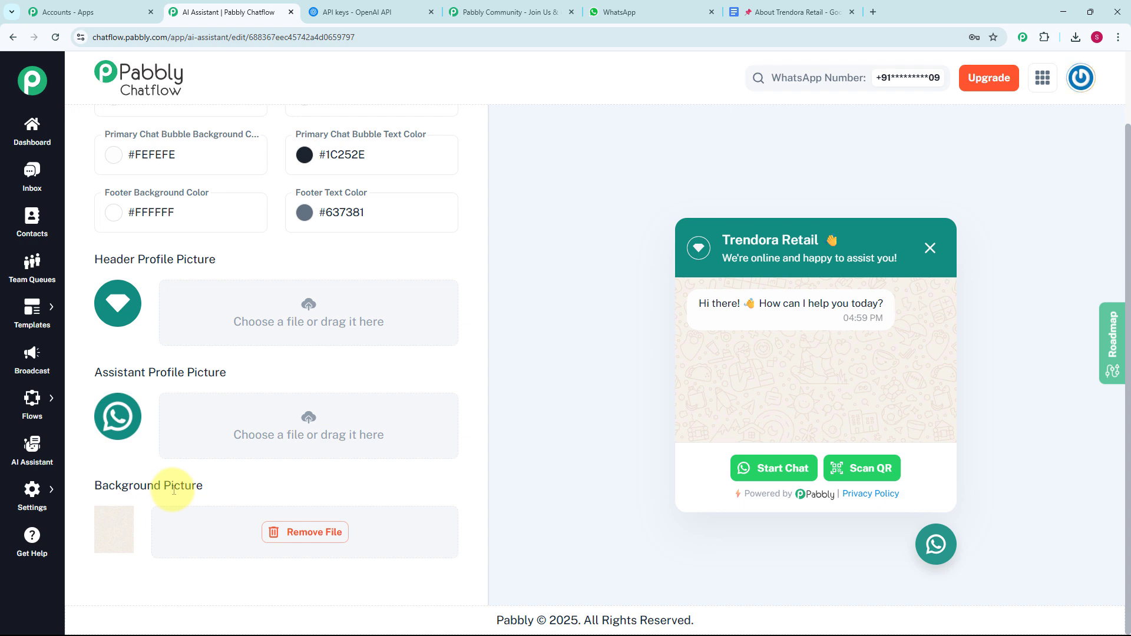
Step: Activate and save the Trendora Retail AI assistant, and view its embed script
scroll(670, 376, up, 2)
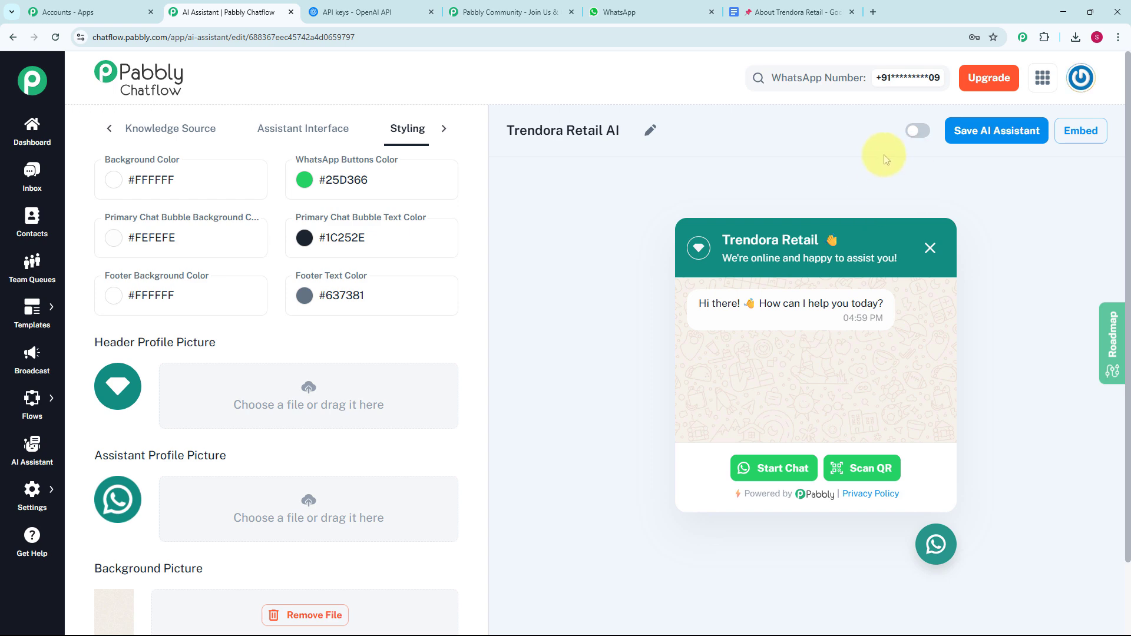
click(918, 132)
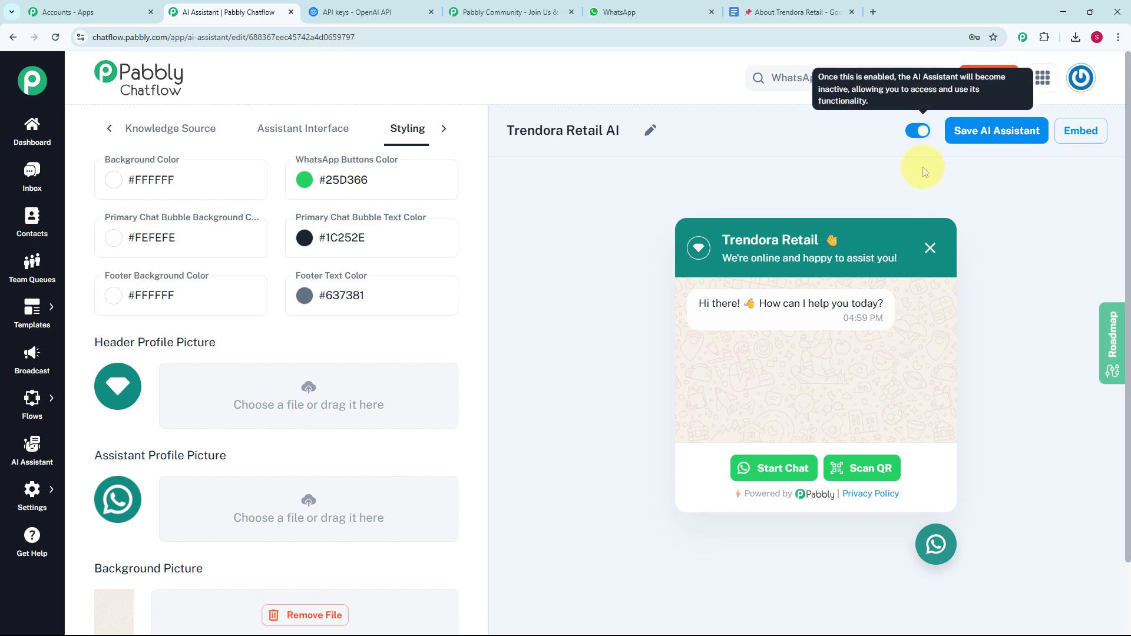
click(995, 137)
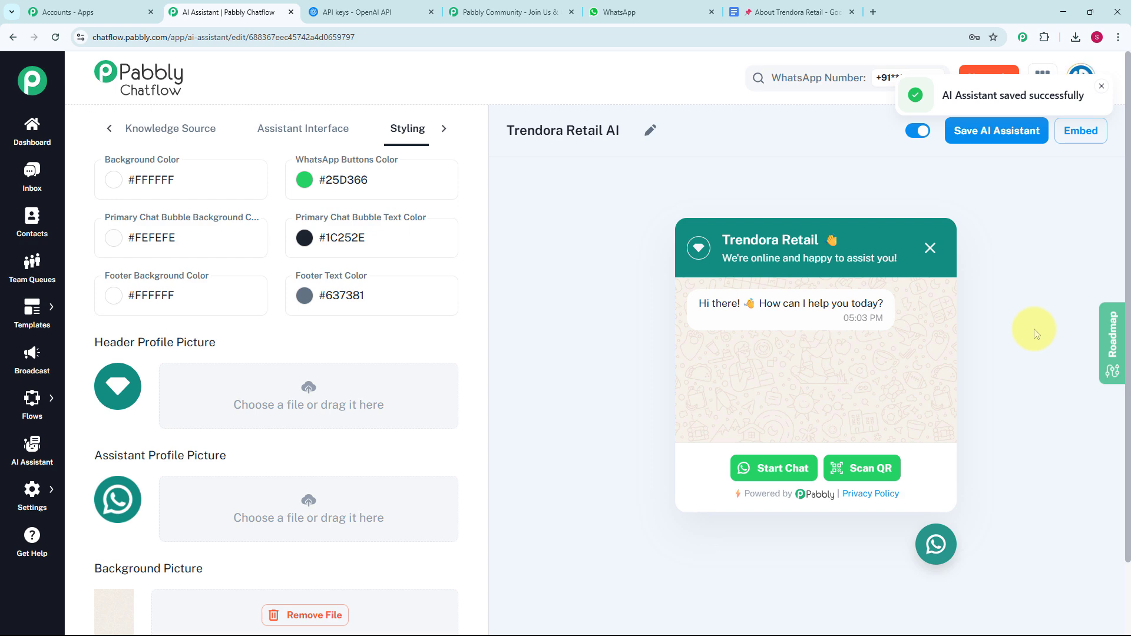
click(1081, 132)
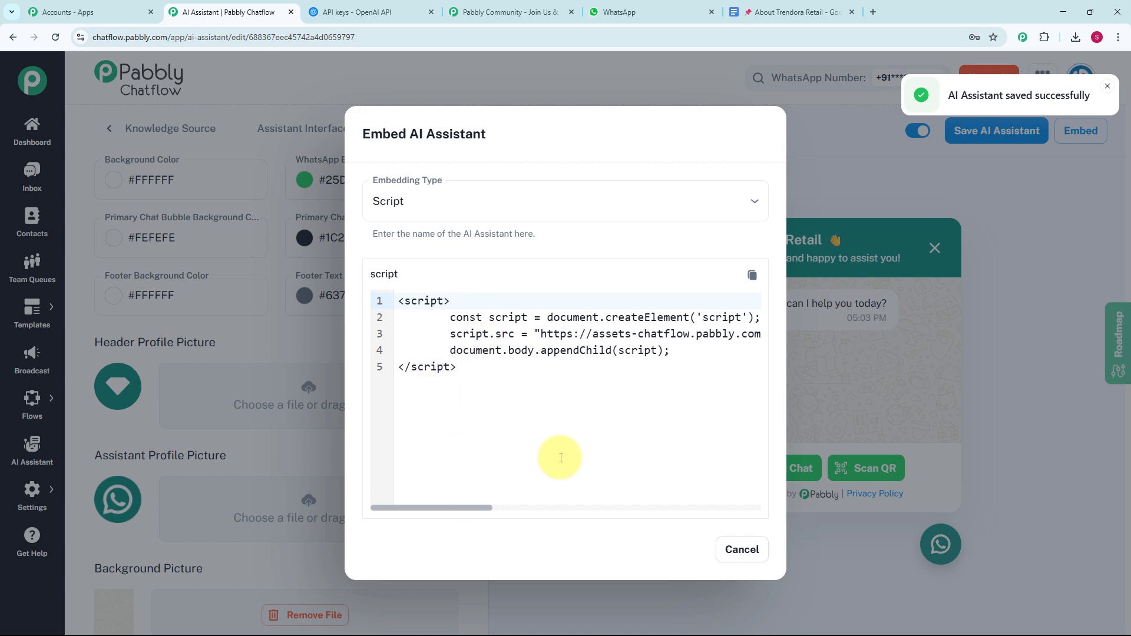
click(757, 557)
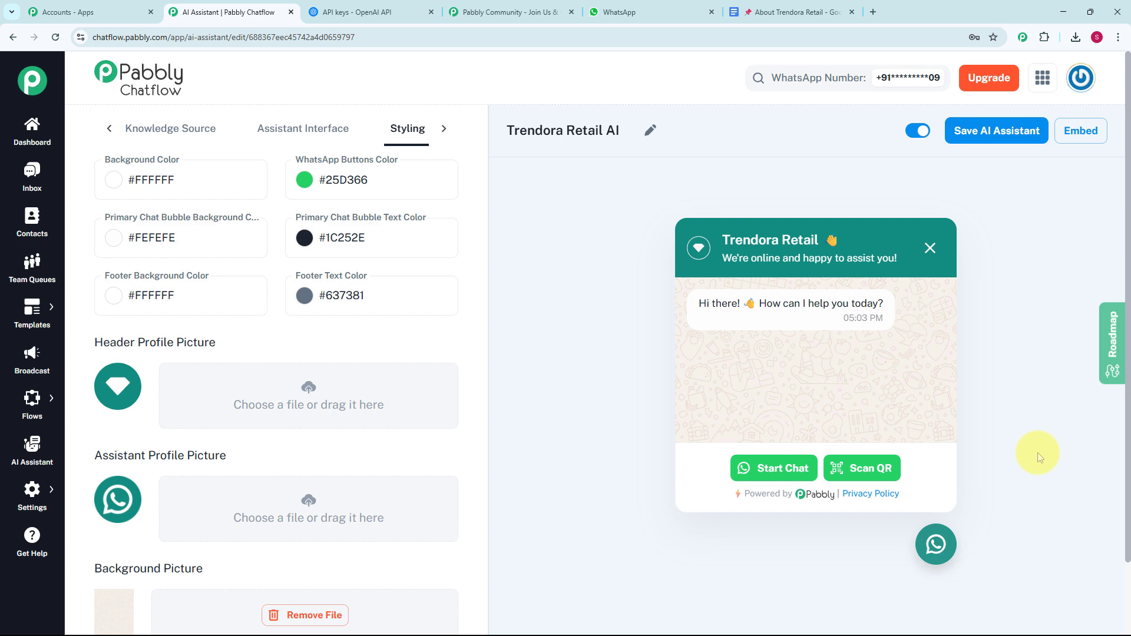
Step: Assign the Trendora Retail AI assistant to the inbox conversation that has five unread messages
click(30, 186)
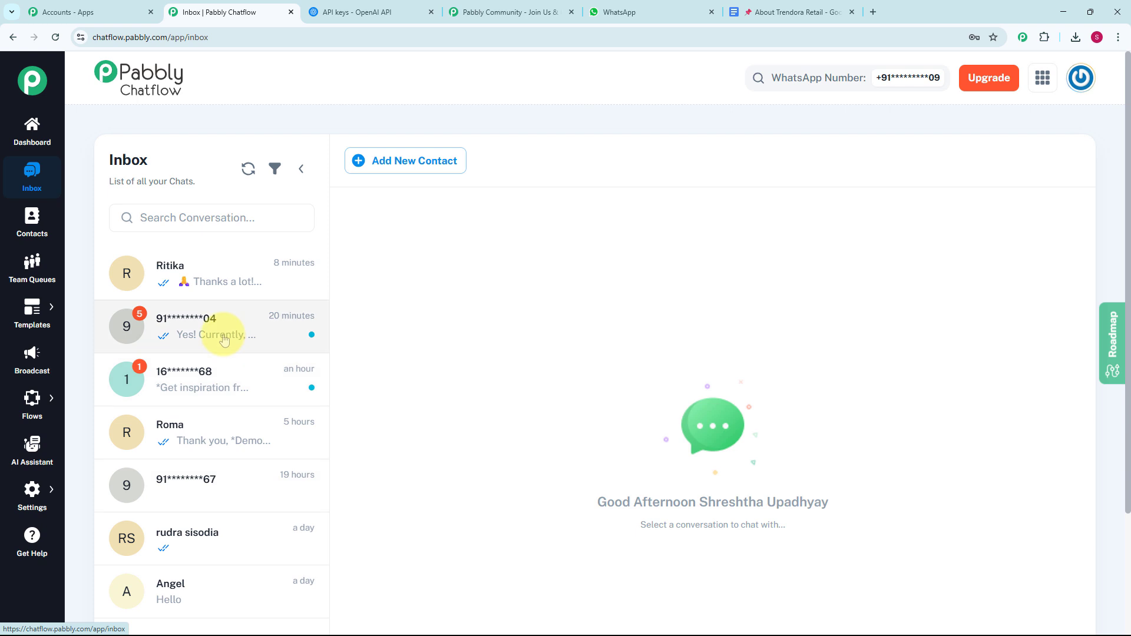
click(224, 337)
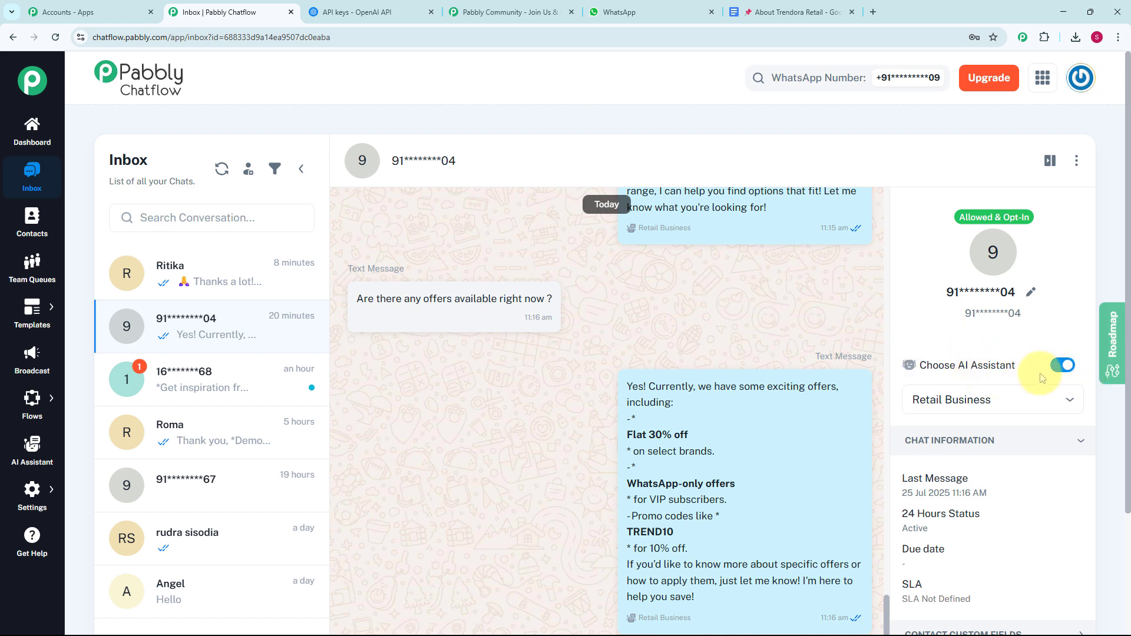
click(1026, 404)
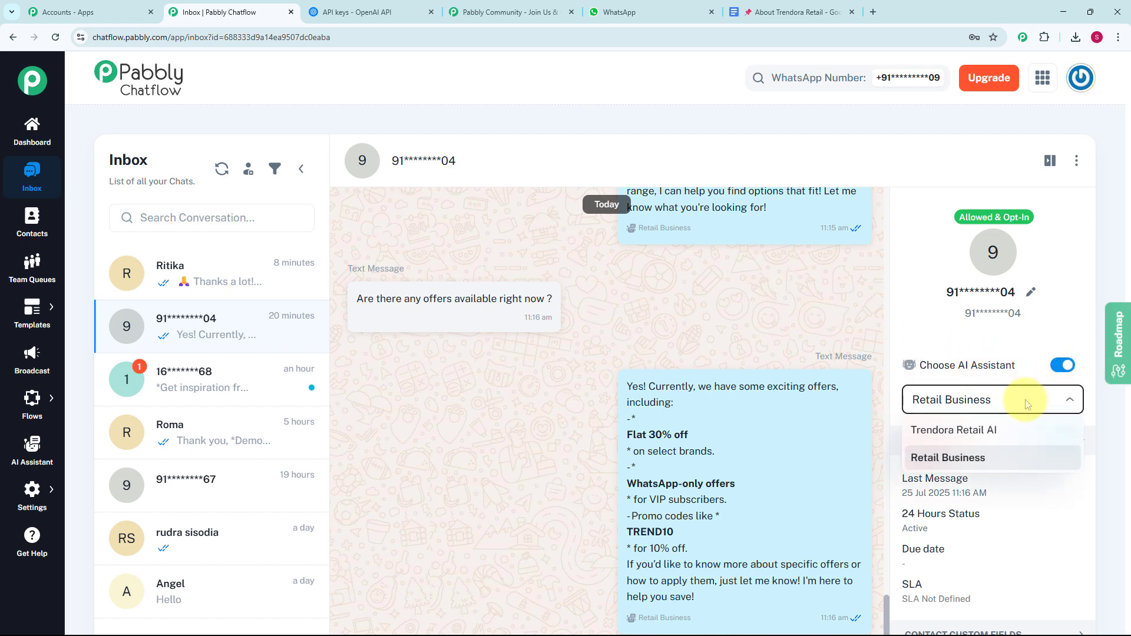
click(993, 441)
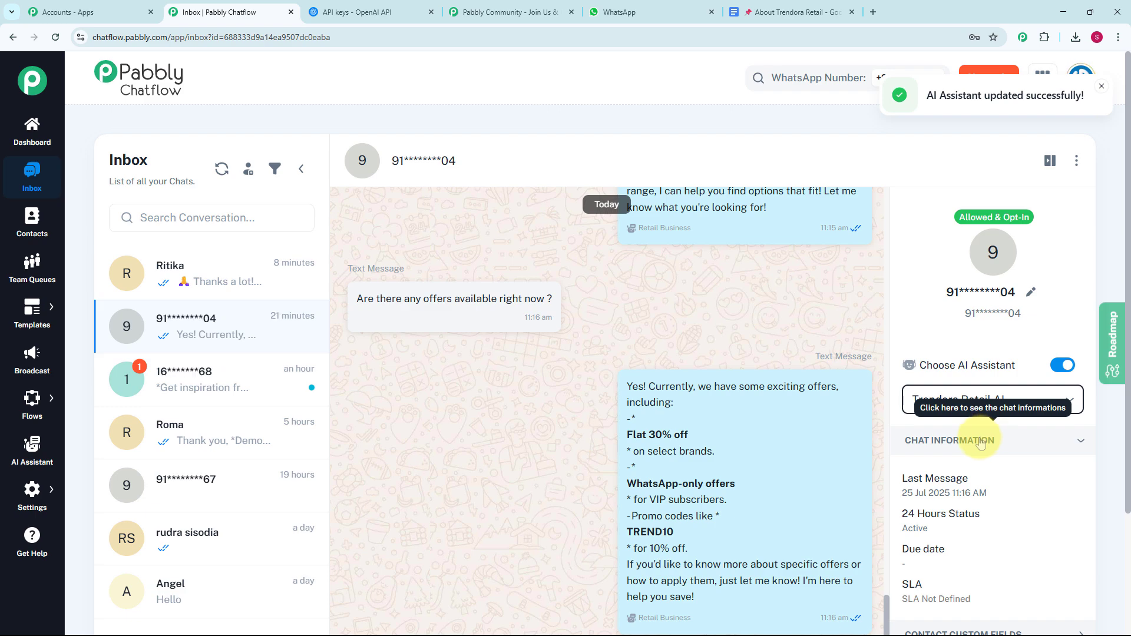
Step: Switch to WhatsApp and send "Are there any live offers now ?" and "What products do you offer ?" in the My Test Number chat
key(ctrl+5)
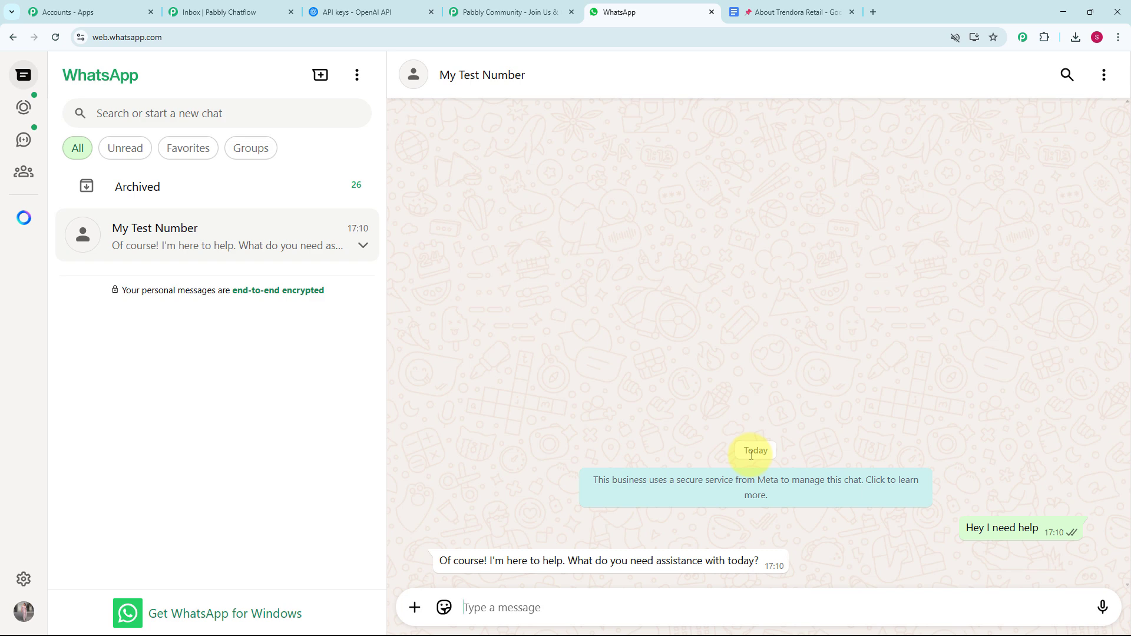
text(Are there any live offers now ?)
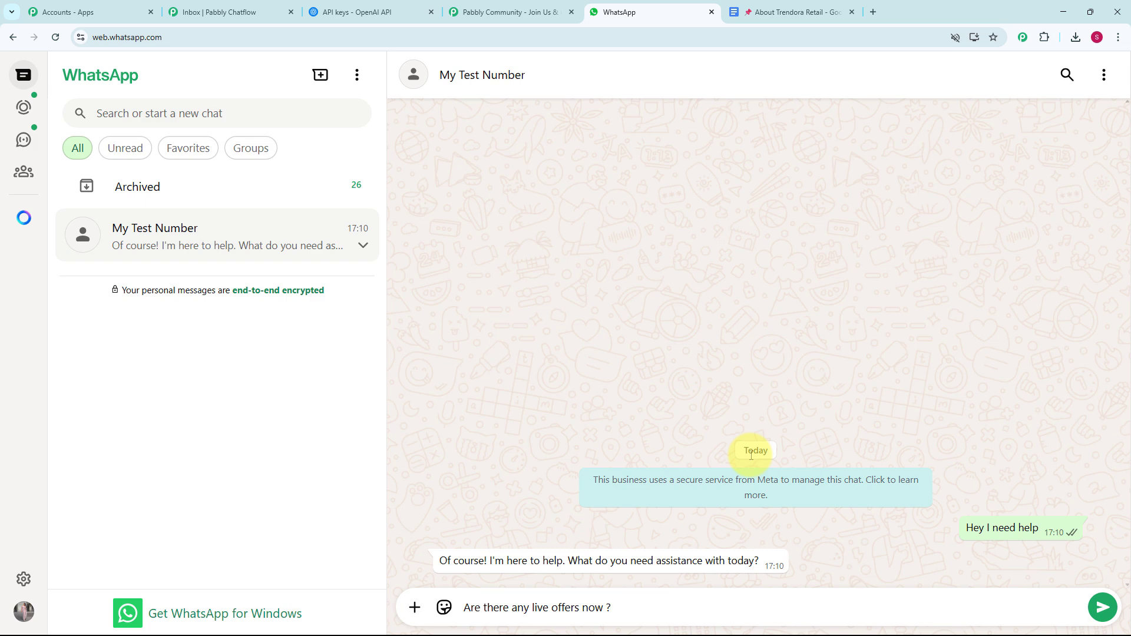
key(Return)
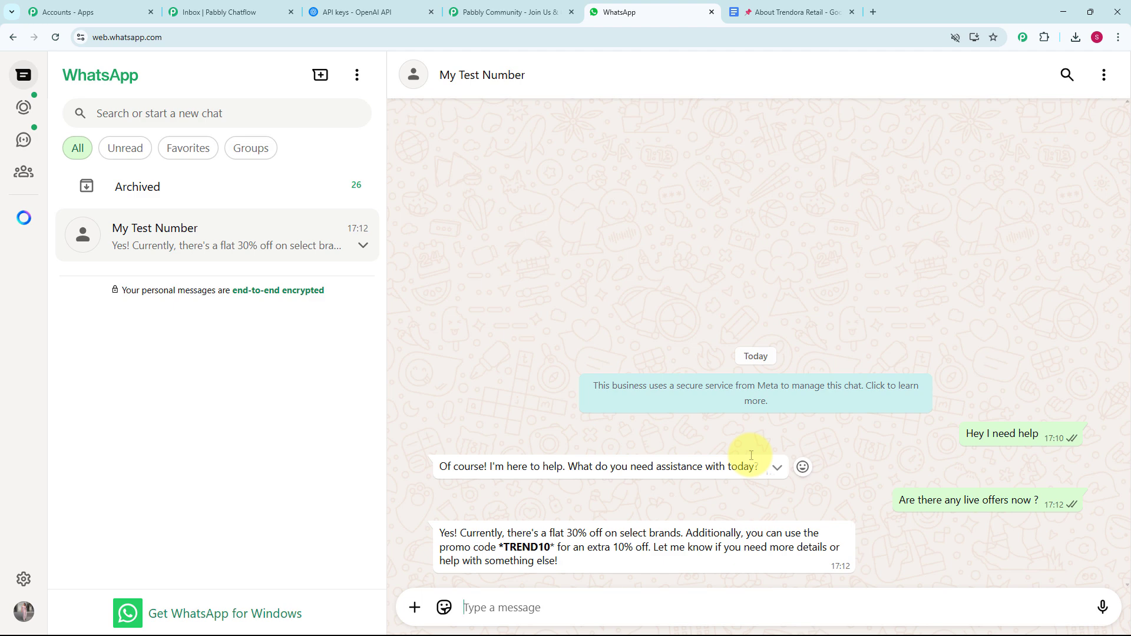
text(What products do you offer ?)
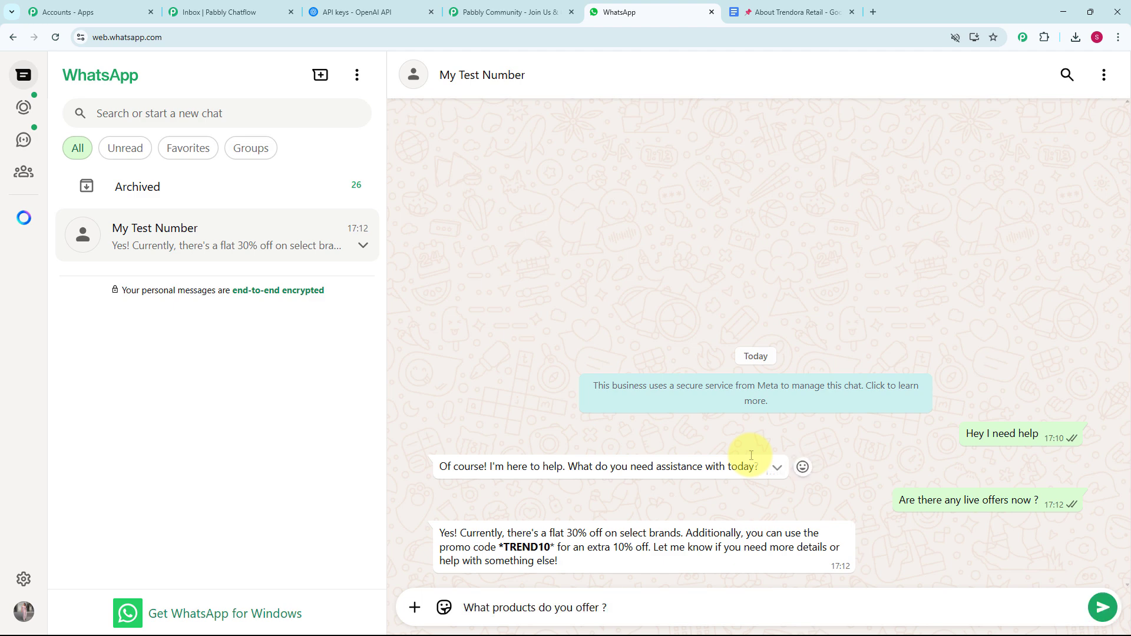
key(Return)
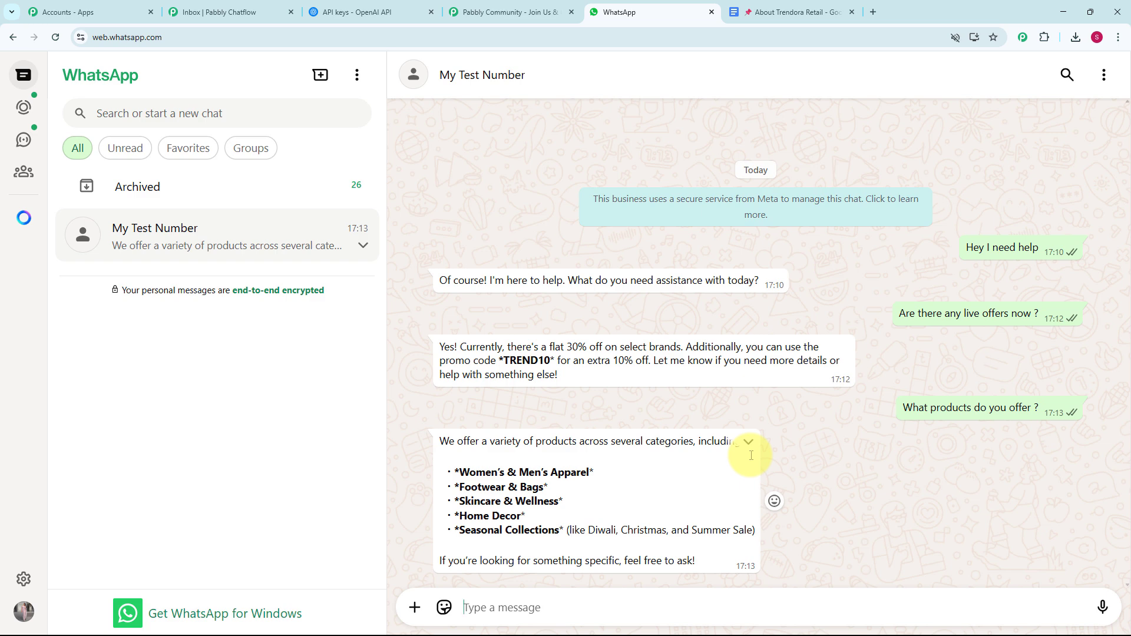
Step: Compare the product reply with the Popular Categories section of the About Trendora Retail document in Google Docs, and return to the WhatsApp chat
click(790, 12)
scroll(678, 338, down, 2)
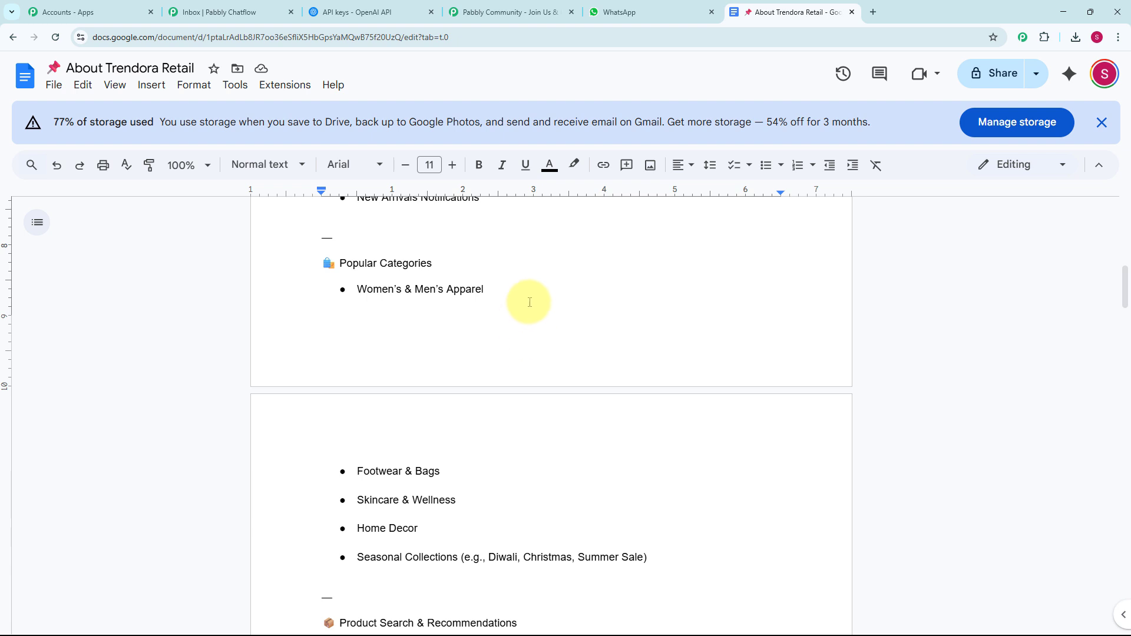
click(596, 12)
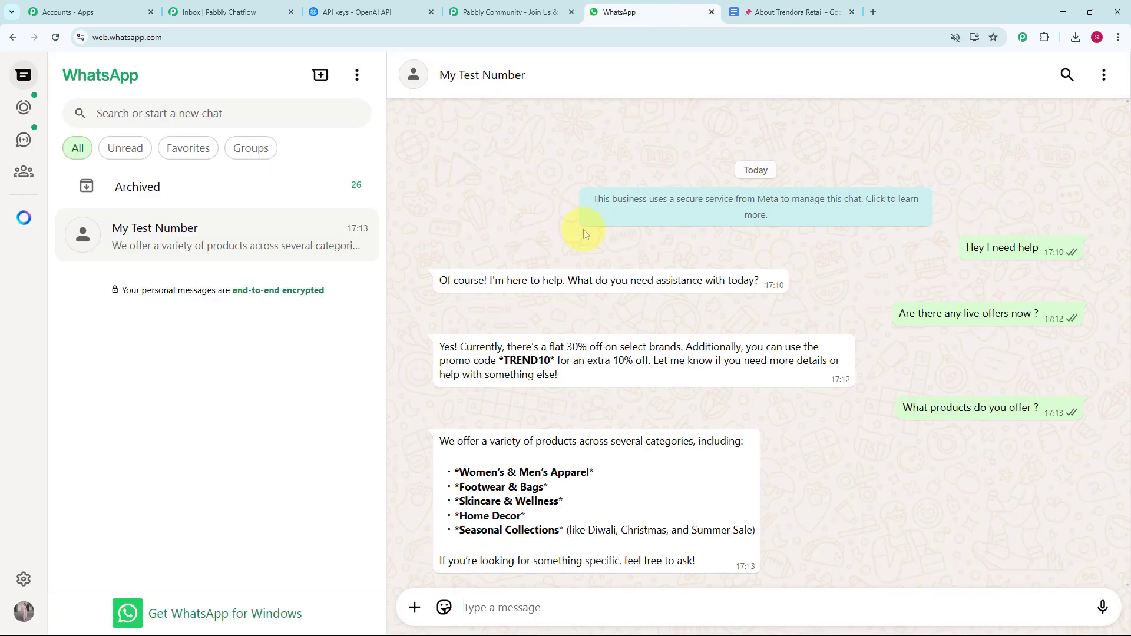